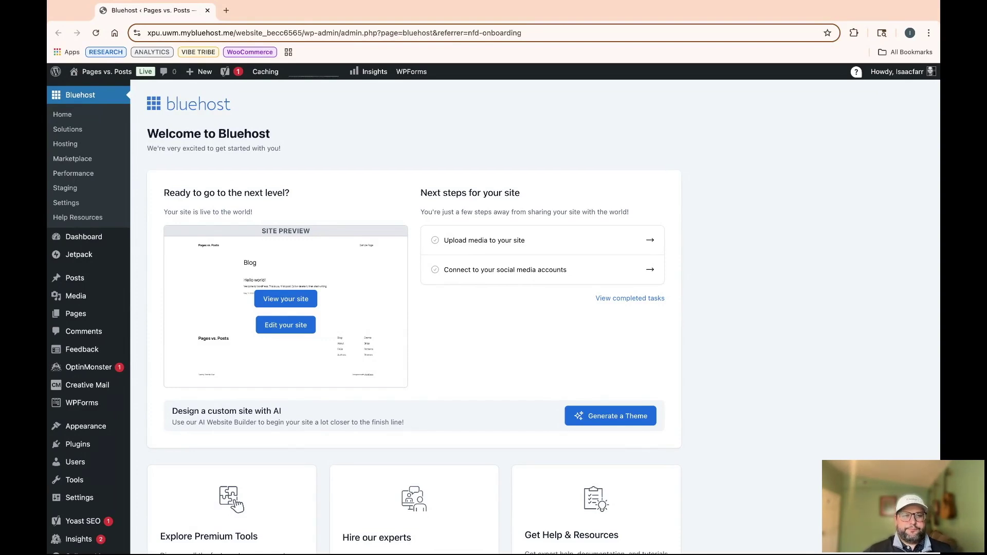
pyautogui.moveTo(103, 314)
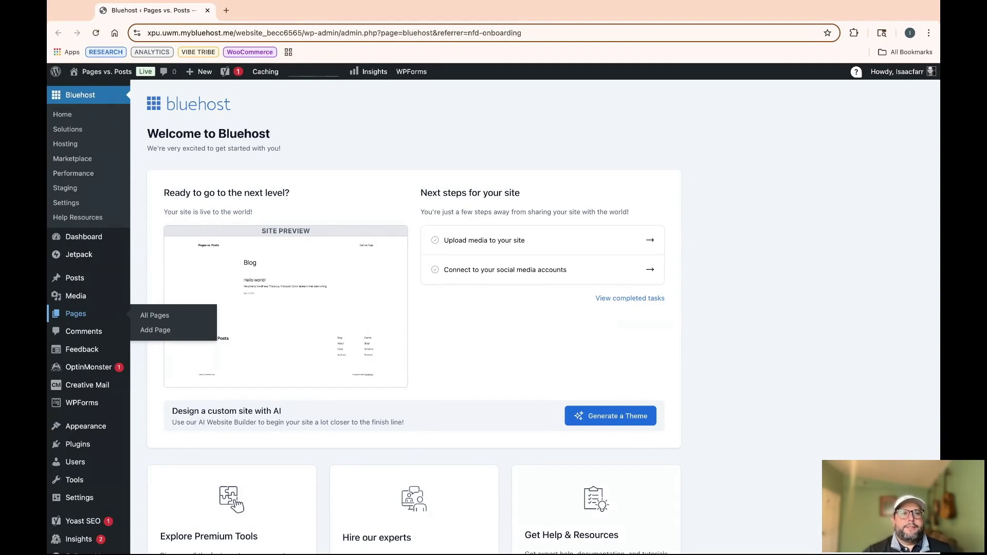
pyautogui.click(308, 33)
pyautogui.click(354, 33)
pyautogui.moveTo(328, 33); pyautogui.dragTo(379, 32)
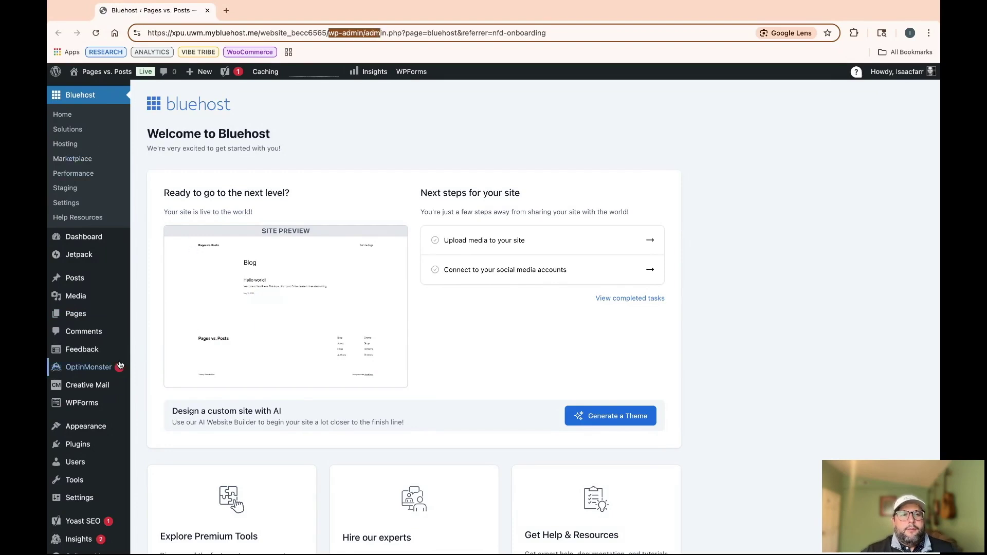
# Create a new page on the site and title it Home
pyautogui.moveTo(111, 318)
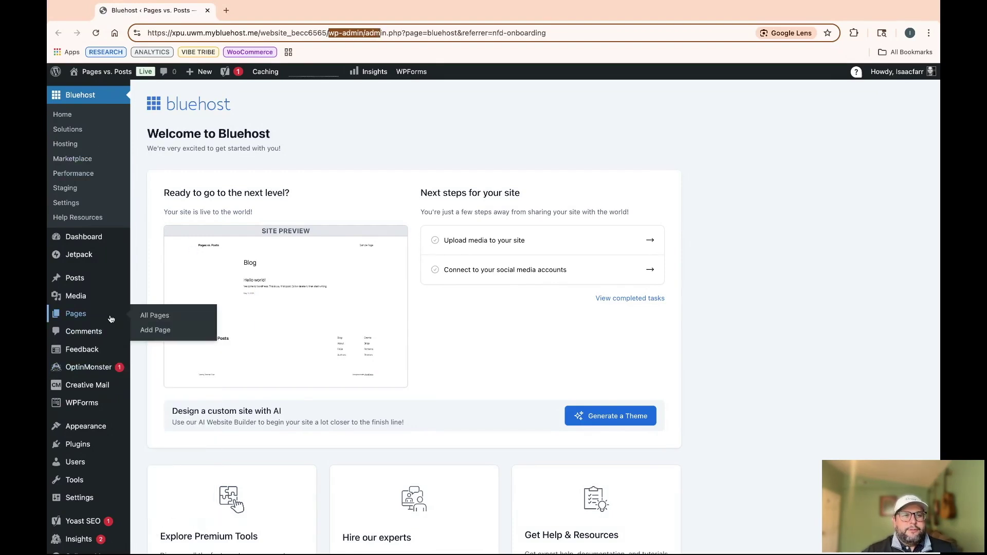
pyautogui.click(148, 330)
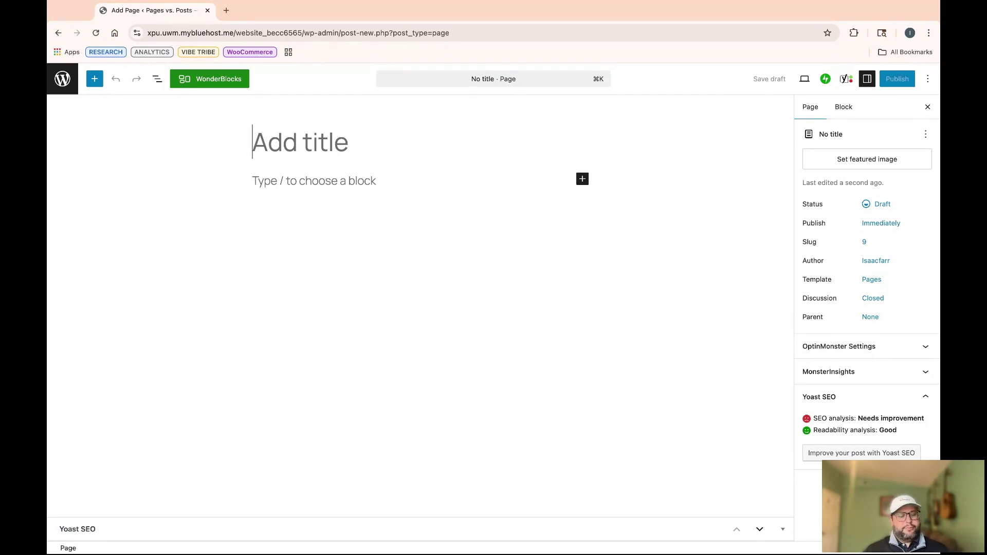
pyautogui.write('Home')
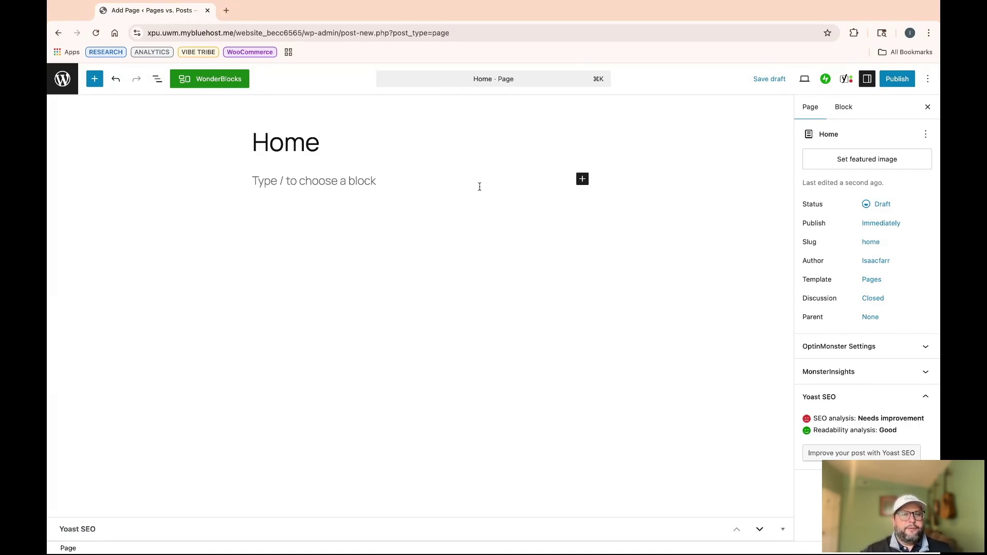
# Open the WonderBlocks pattern library, search it for "About", and clear the search
pyautogui.click(218, 82)
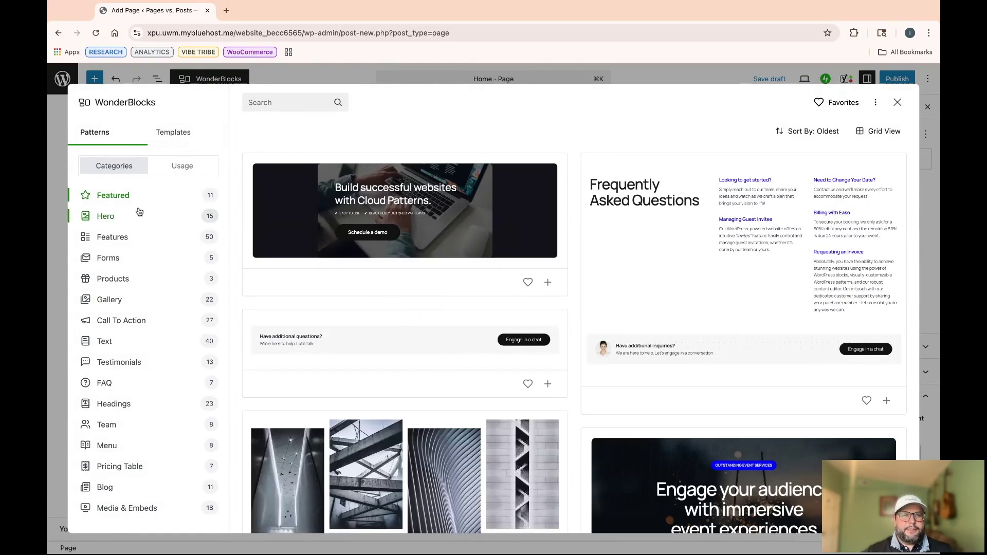
pyautogui.click(284, 106)
pyautogui.write('About')
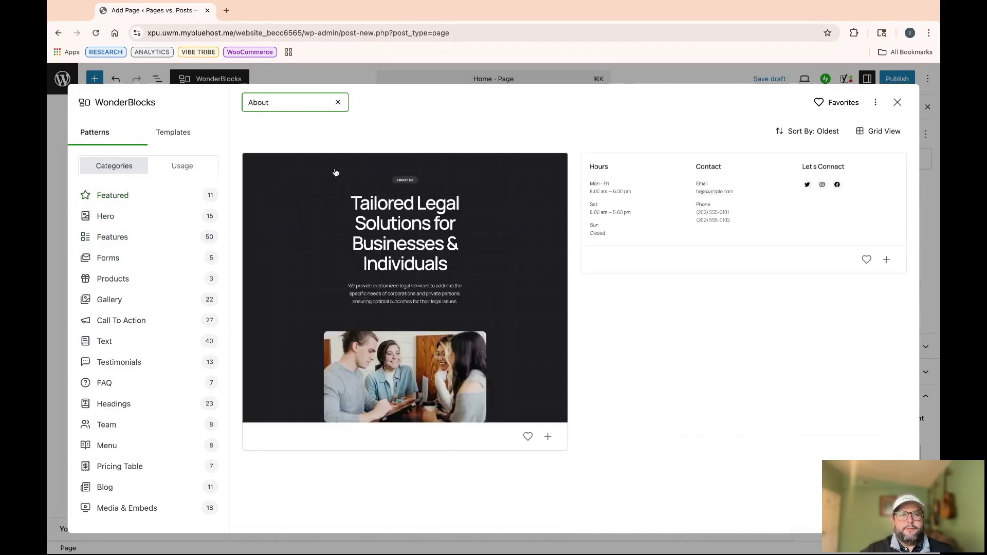
pyautogui.click(338, 103)
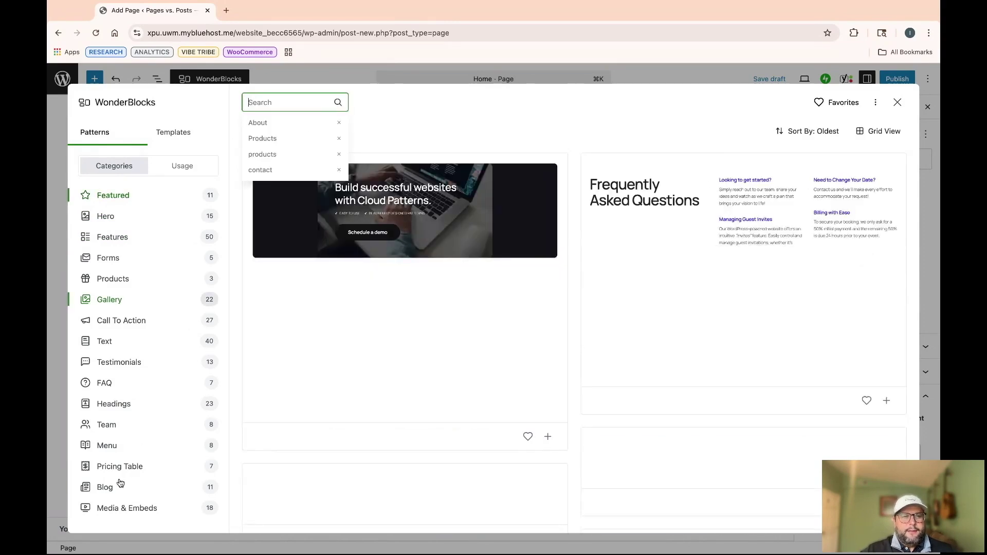
# Insert the Headings pattern "Our expert team Specializing in beautiful websites worldwide" into the Home page
pyautogui.click(142, 413)
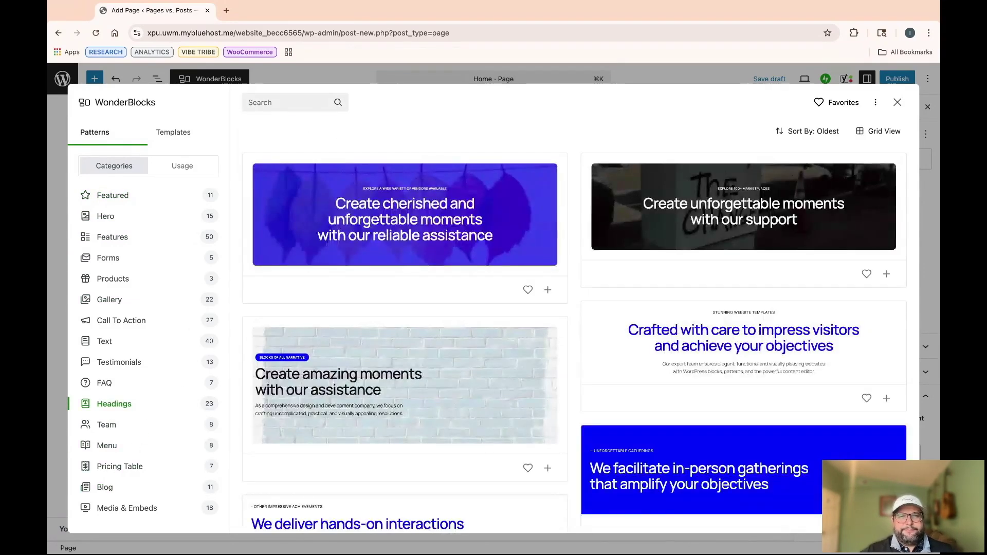
pyautogui.scroll(-6, 613, 303)
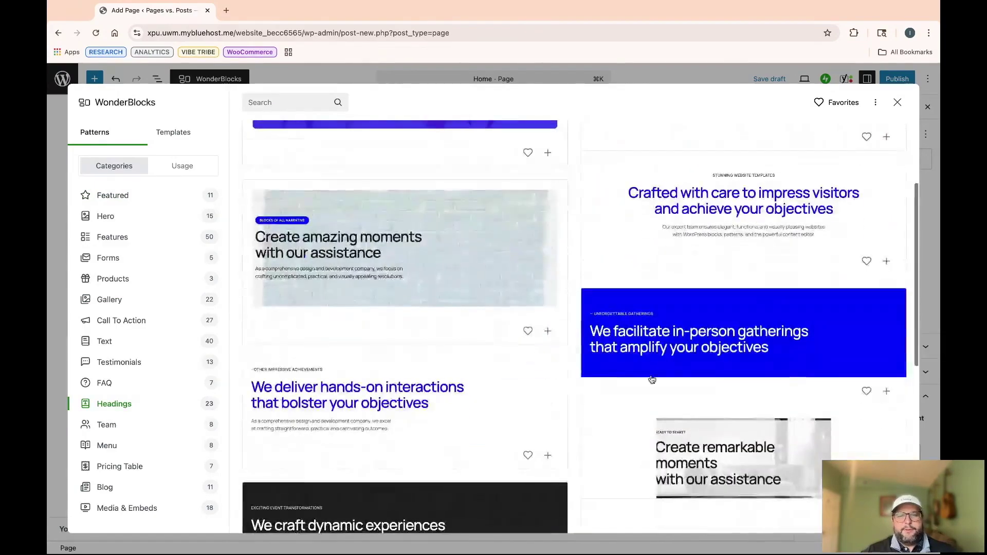
pyautogui.scroll(-4, 667, 364)
pyautogui.scroll(10, 666, 363)
pyautogui.scroll(-5, 662, 364)
pyautogui.scroll(-6, 660, 364)
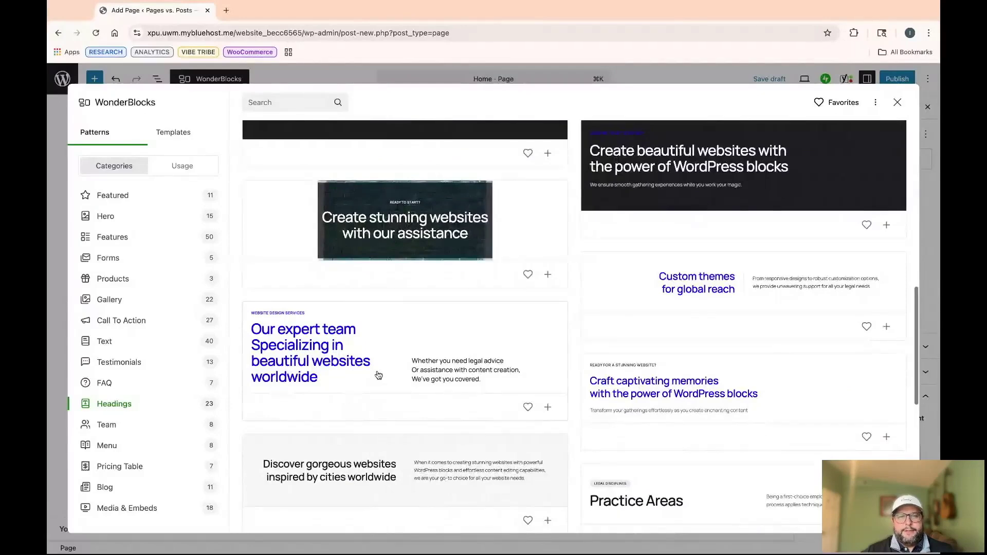
pyautogui.click(378, 376)
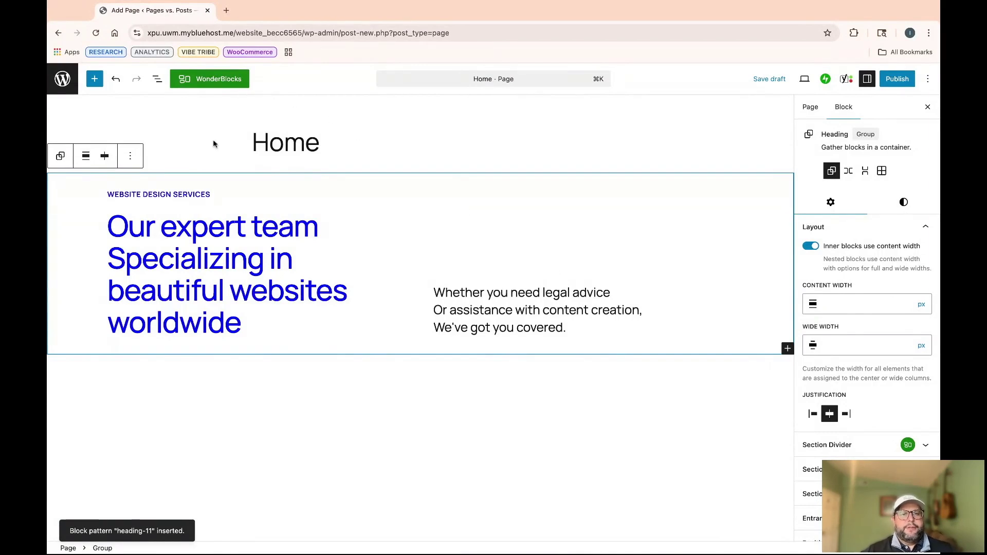
# Insert the WonderBlocks Gallery pattern with the four-column grid of sunset, bar and city photos below the heading section
pyautogui.click(212, 84)
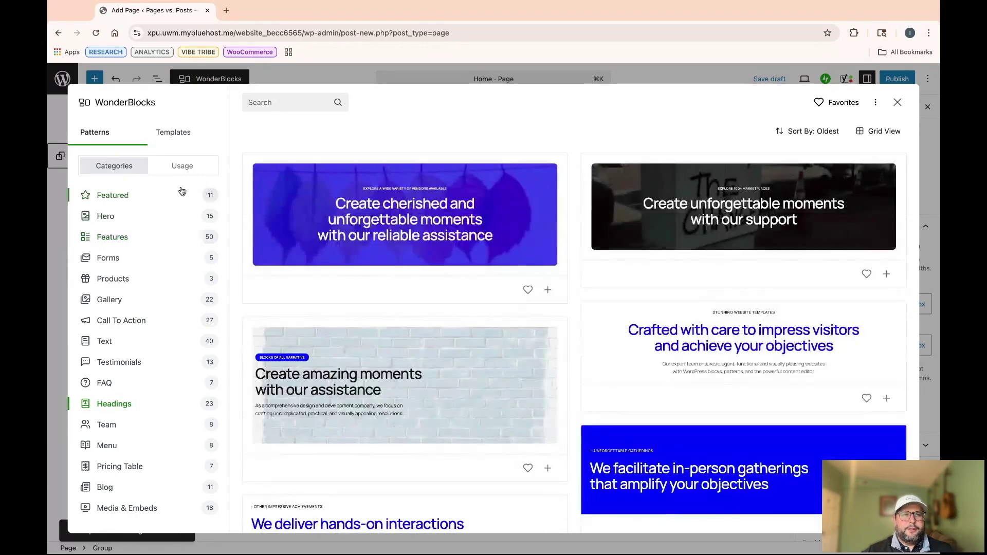
pyautogui.scroll(-4, 465, 347)
pyautogui.scroll(-10, 467, 350)
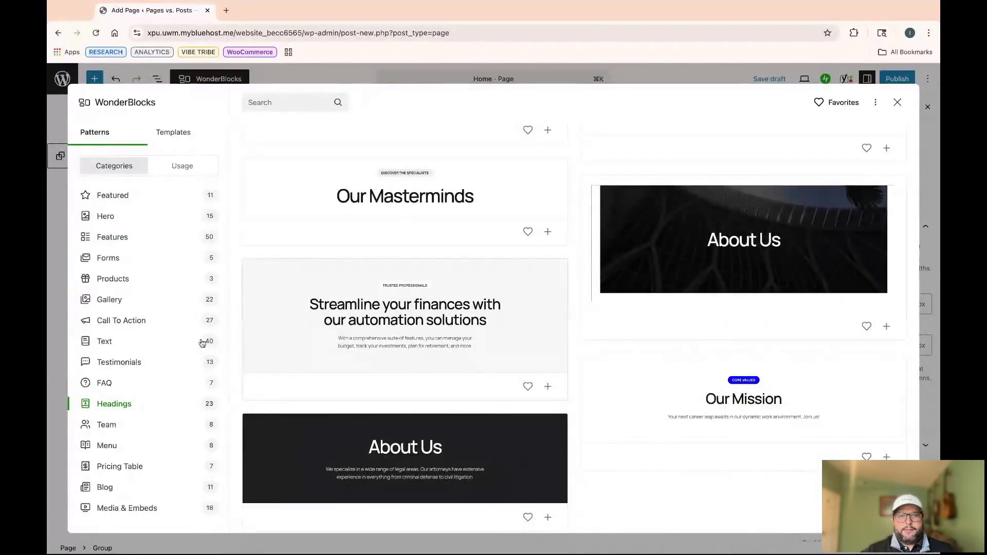
pyautogui.click(131, 299)
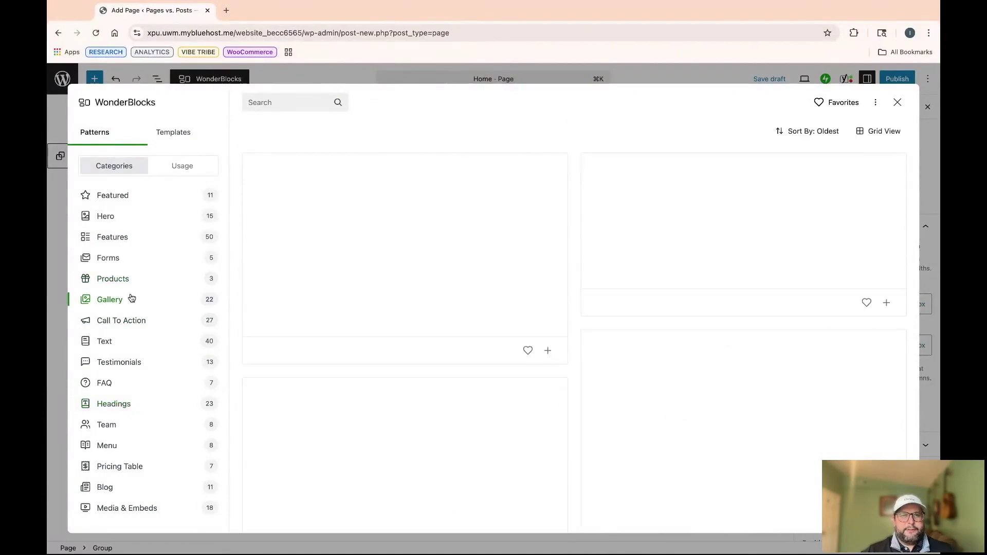
pyautogui.scroll(-5, 580, 341)
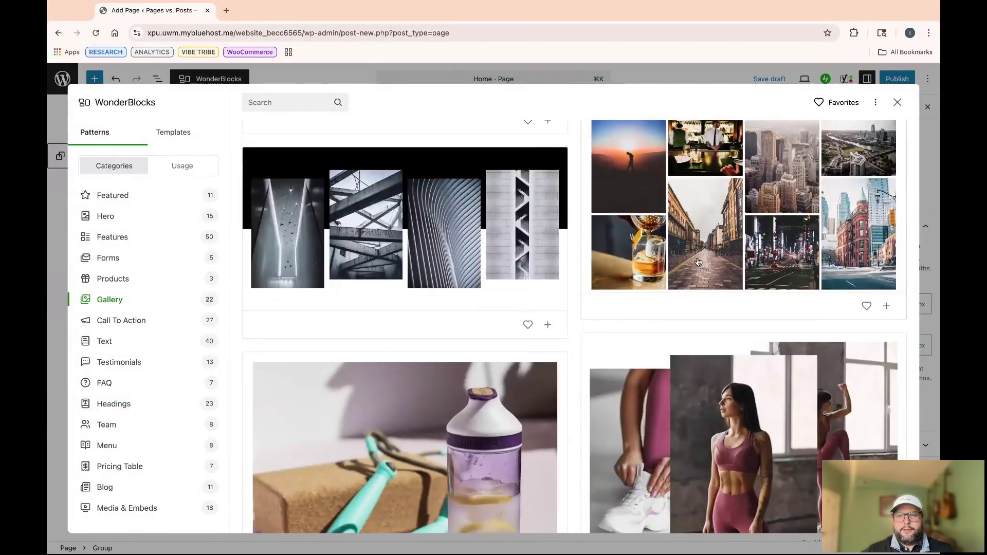
pyautogui.click(698, 263)
pyautogui.scroll(4, 357, 264)
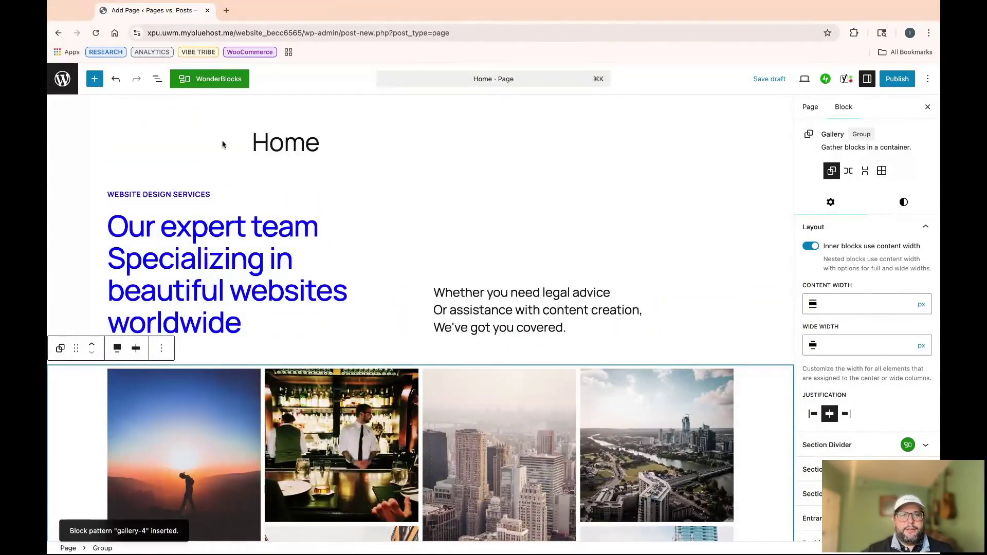
pyautogui.scroll(-10, 472, 294)
pyautogui.scroll(10, 419, 216)
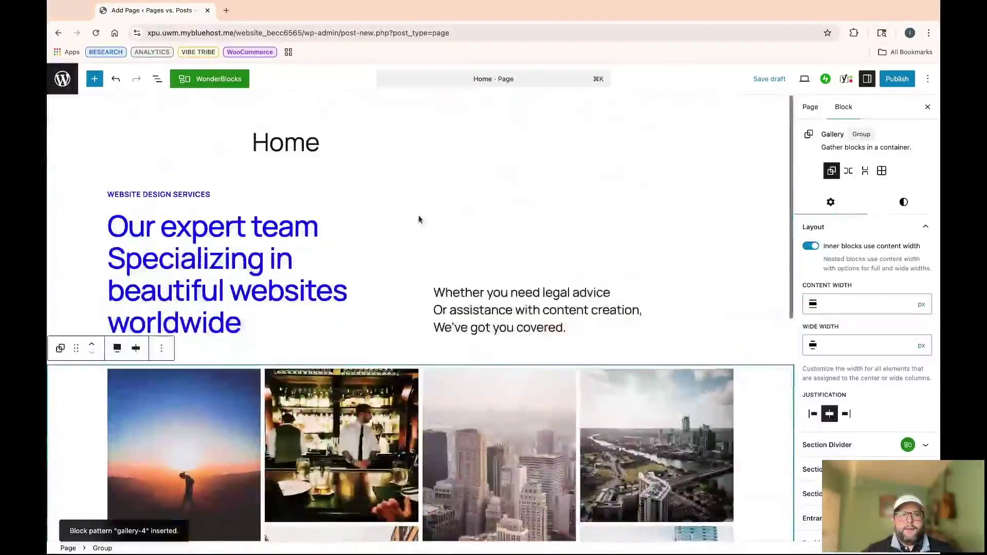
# Search WonderBlocks for "footer" and insert the light footer pattern with Store, Get in Touch and Connect columns
pyautogui.click(222, 86)
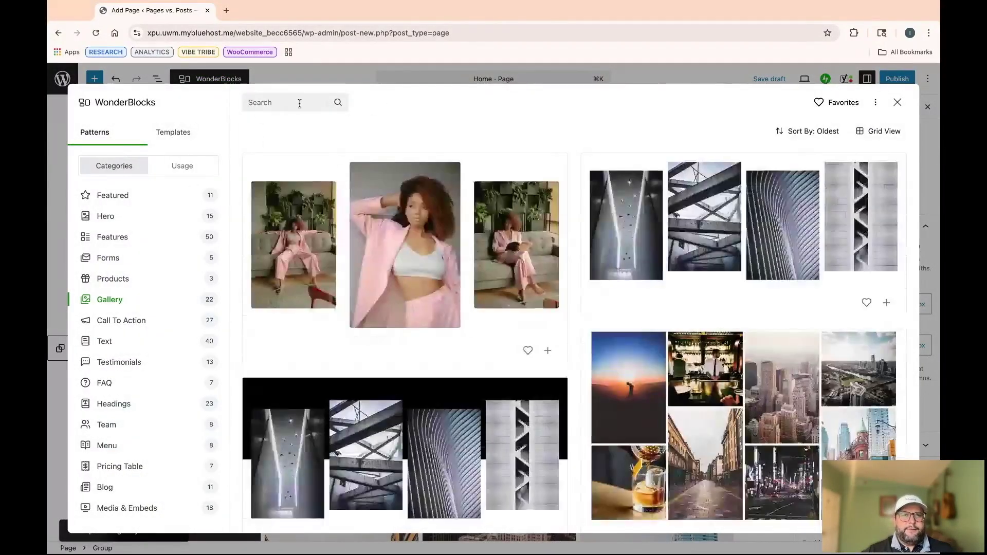
pyautogui.click(300, 103)
pyautogui.write('footer')
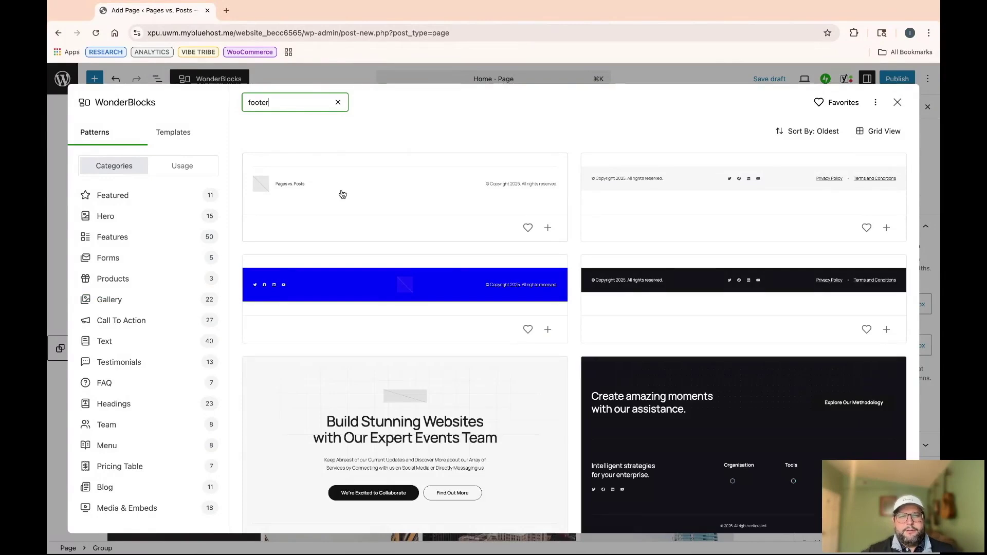
pyautogui.scroll(-10, 431, 227)
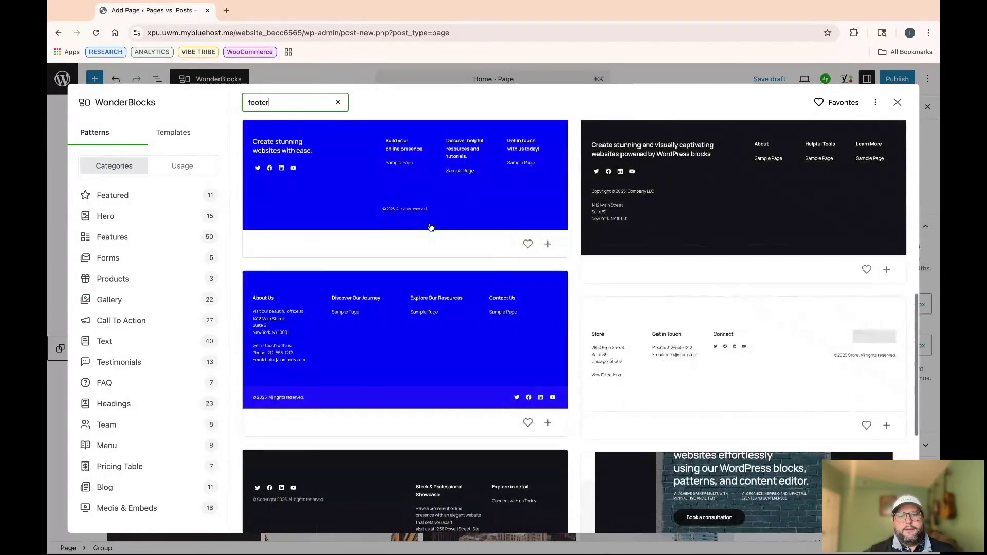
pyautogui.scroll(-5, 431, 227)
pyautogui.scroll(-5, 475, 307)
pyautogui.scroll(-8, 475, 307)
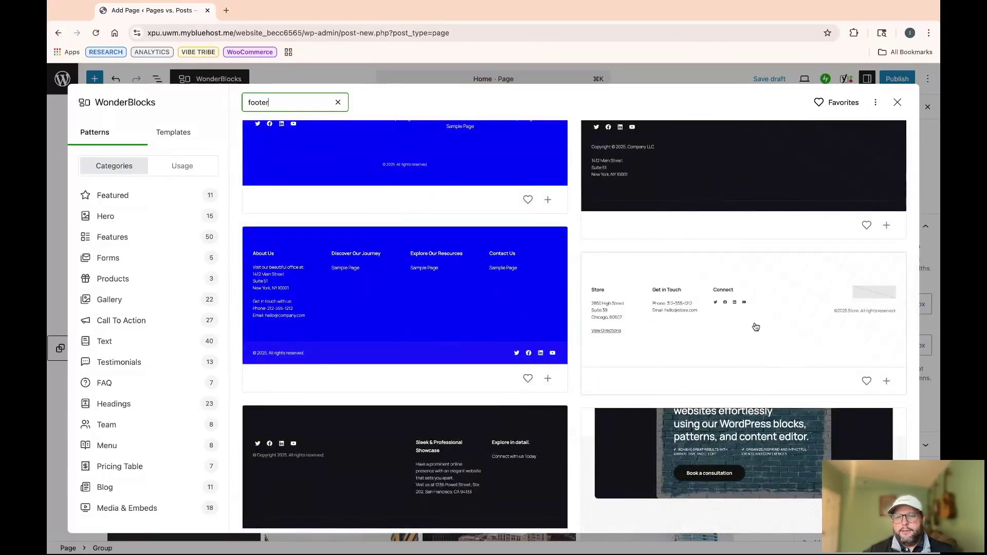
pyautogui.click(755, 327)
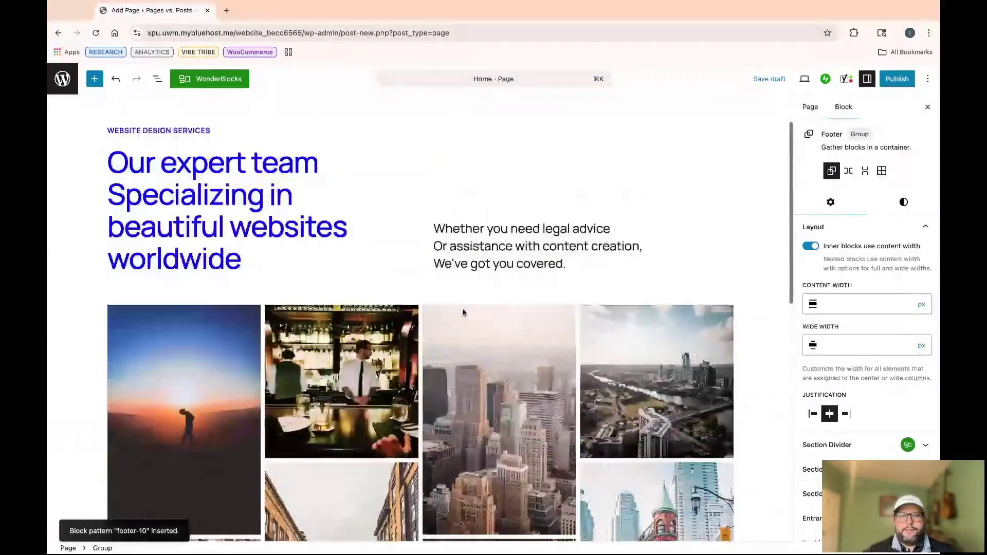
pyautogui.scroll(-20, 463, 312)
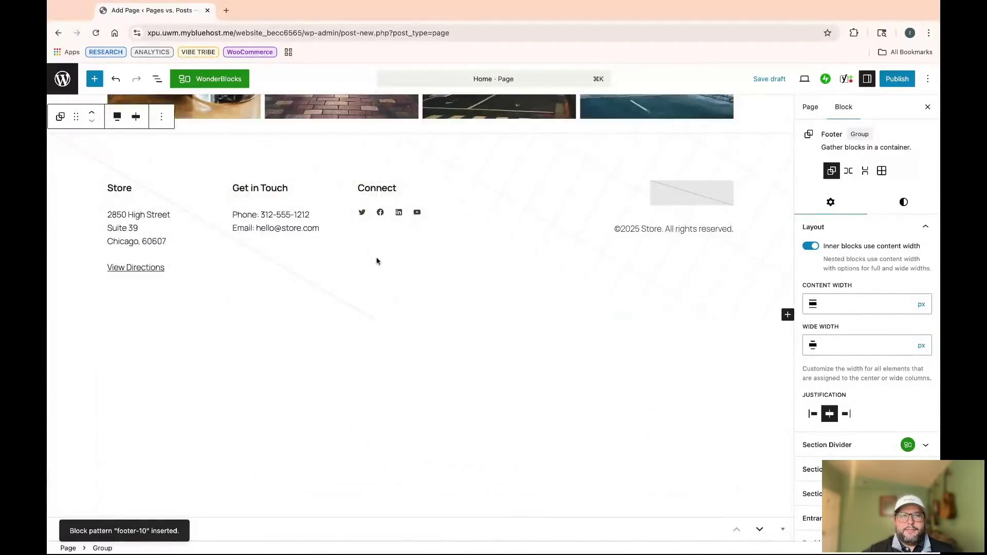
pyautogui.scroll(20, 342, 265)
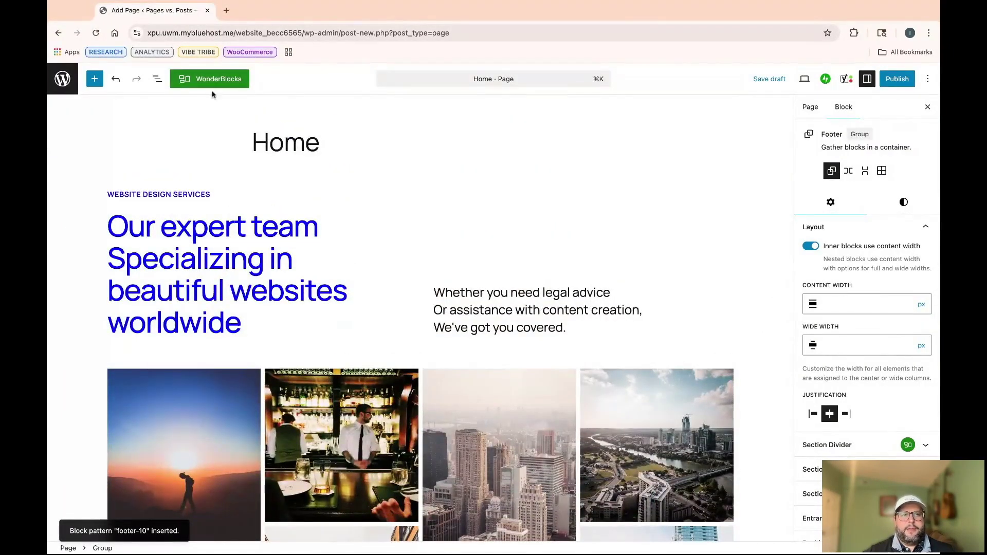
# Change the heading section's main heading to "Our dream team is working hard to solve your problems"
pyautogui.click(282, 223)
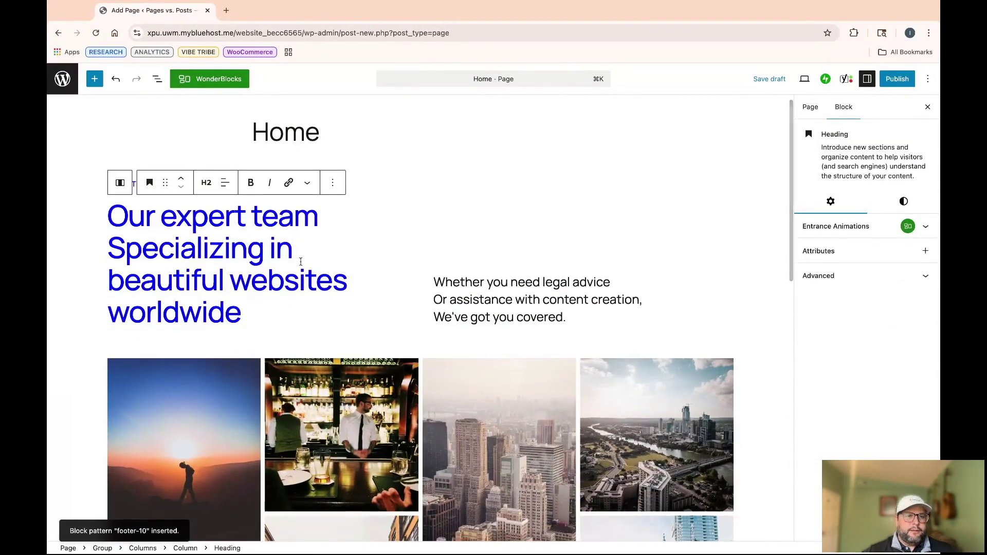
pyautogui.moveTo(261, 314); pyautogui.dragTo(161, 216)
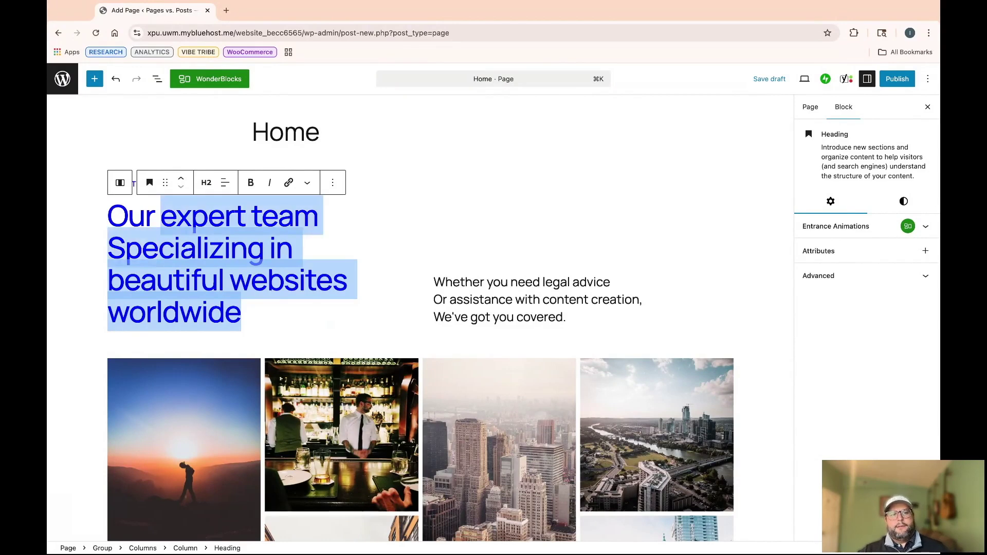
pyautogui.write('dream eam')
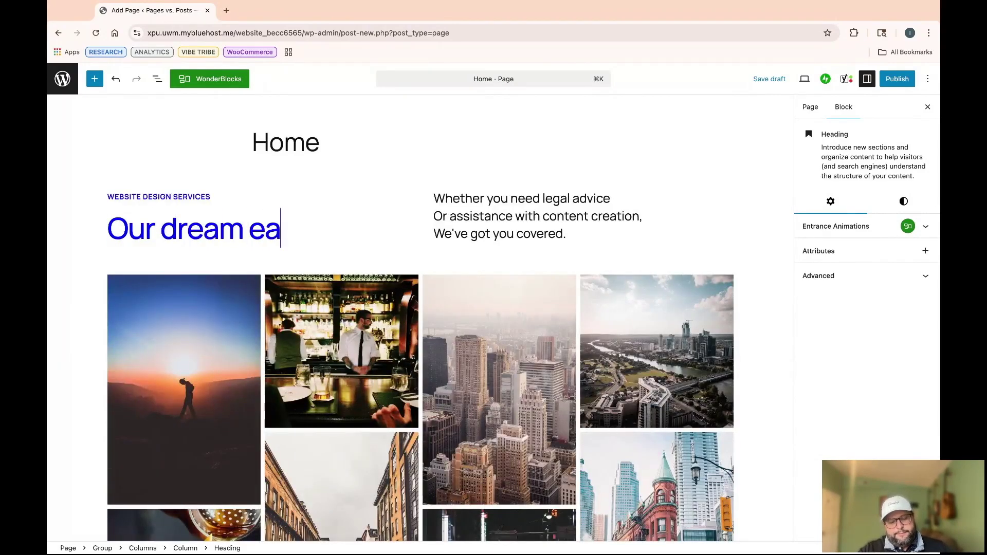
pyautogui.press('BackSpace')
pyautogui.press('BackSpace')
pyautogui.press('BackSpace')
pyautogui.write('team is wor')
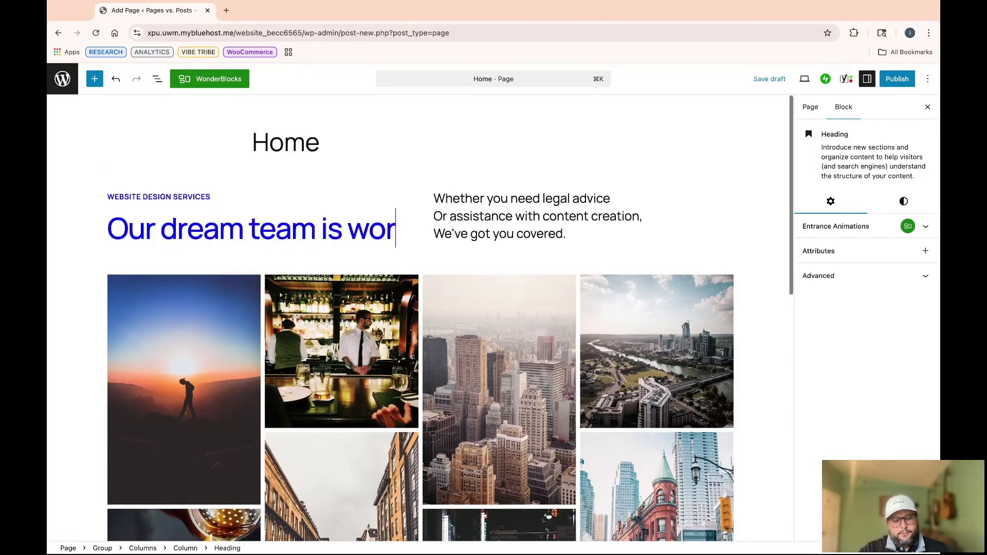
pyautogui.press('BackSpace')
pyautogui.write('rkin')
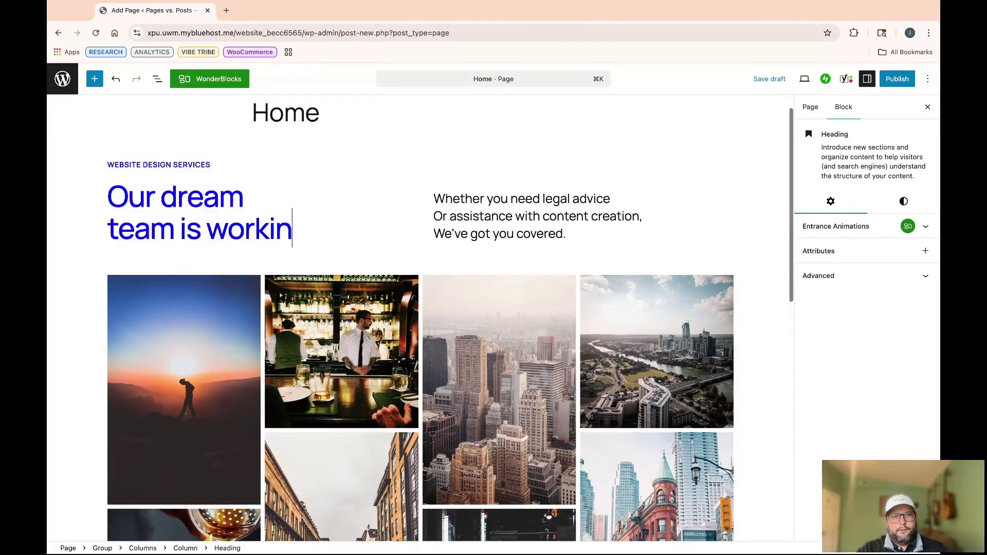
pyautogui.write('g hard to sol')
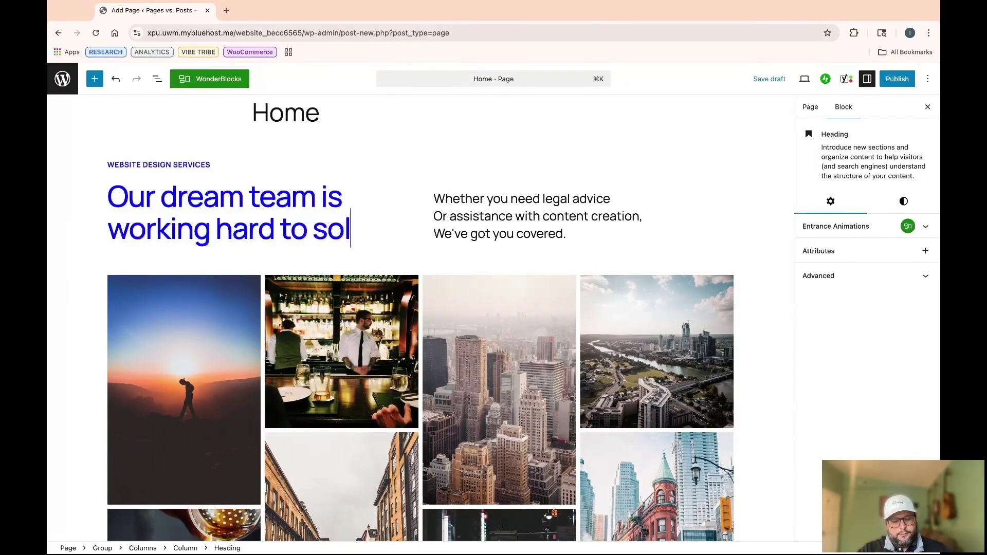
pyautogui.write('ve your problems')
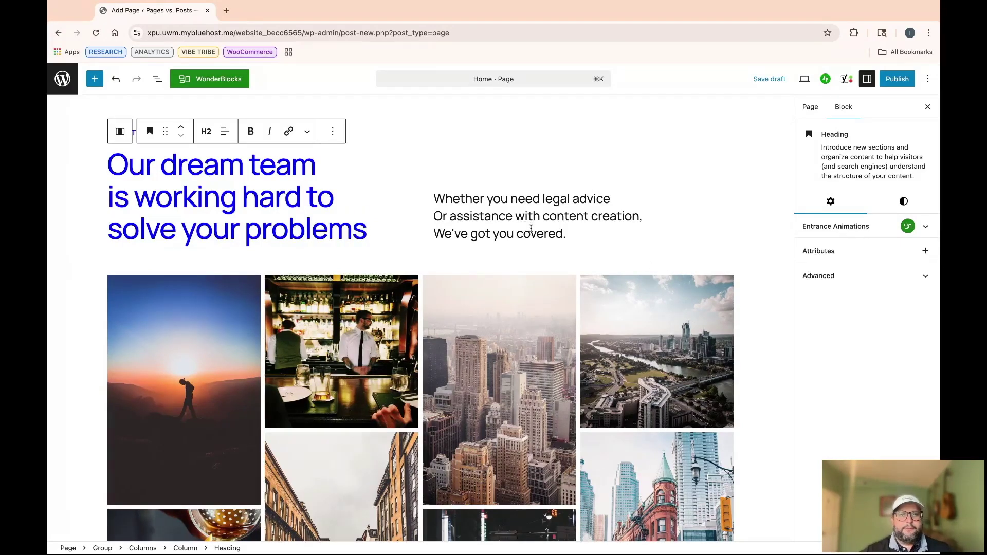
# Select the gallery's foggy skyscraper photo to view its image options and look over the page down to the footer
pyautogui.scroll(-1, 496, 327)
pyautogui.scroll(-3, 496, 327)
pyautogui.click(496, 326)
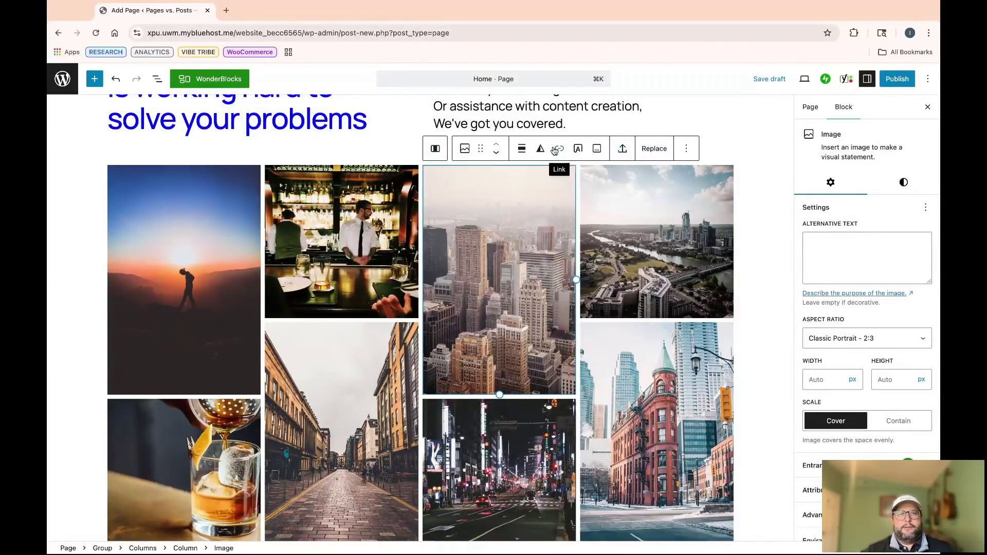
pyautogui.scroll(1, 670, 327)
pyautogui.scroll(-5, 670, 328)
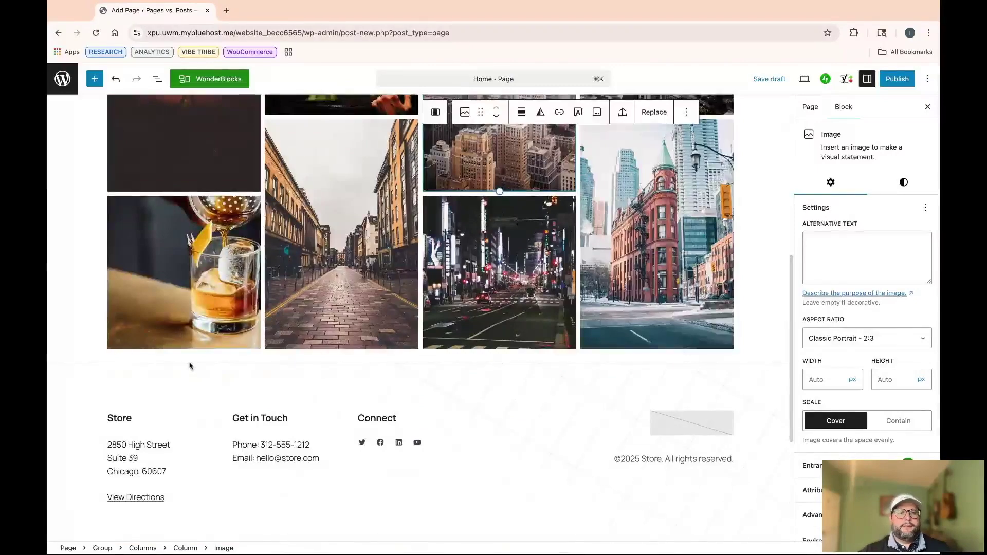
pyautogui.scroll(-1, 608, 429)
pyautogui.scroll(10, 606, 429)
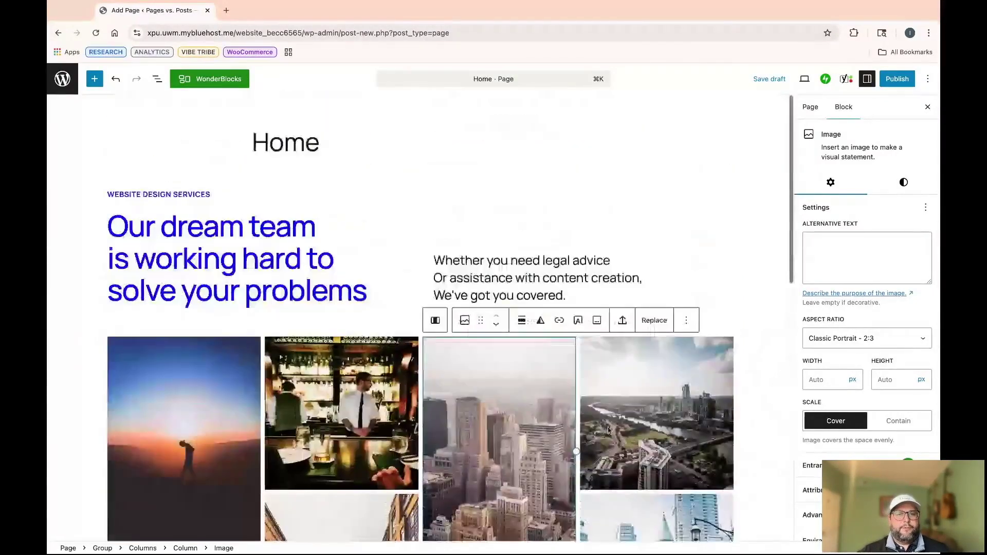
# Check the Home page down to its footer and publish it
pyautogui.scroll(-8, 283, 279)
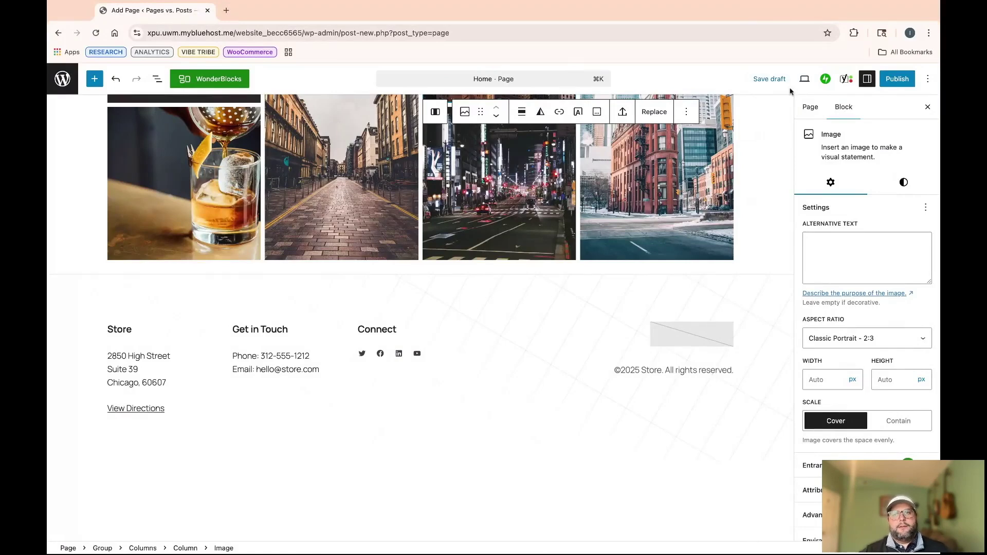
pyautogui.click(903, 79)
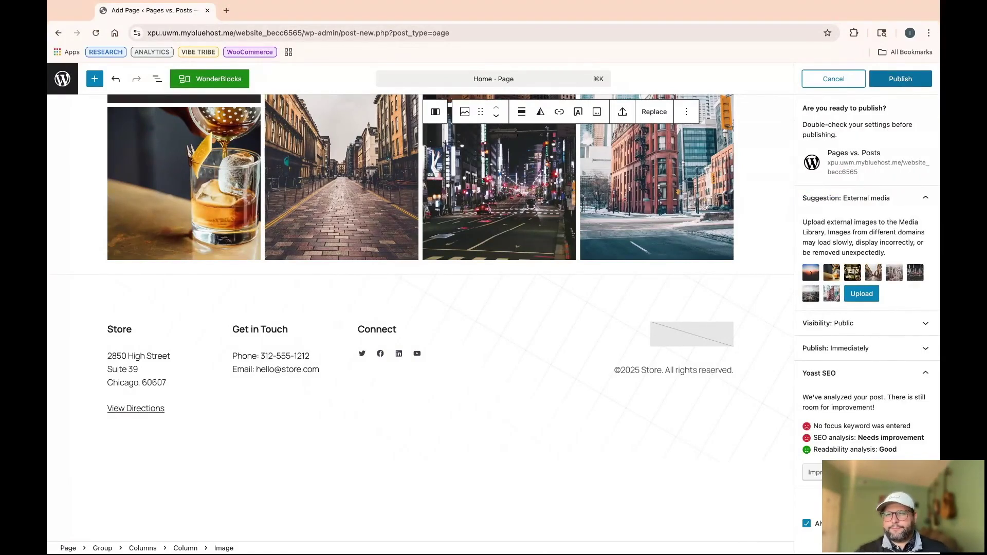
pyautogui.click(900, 78)
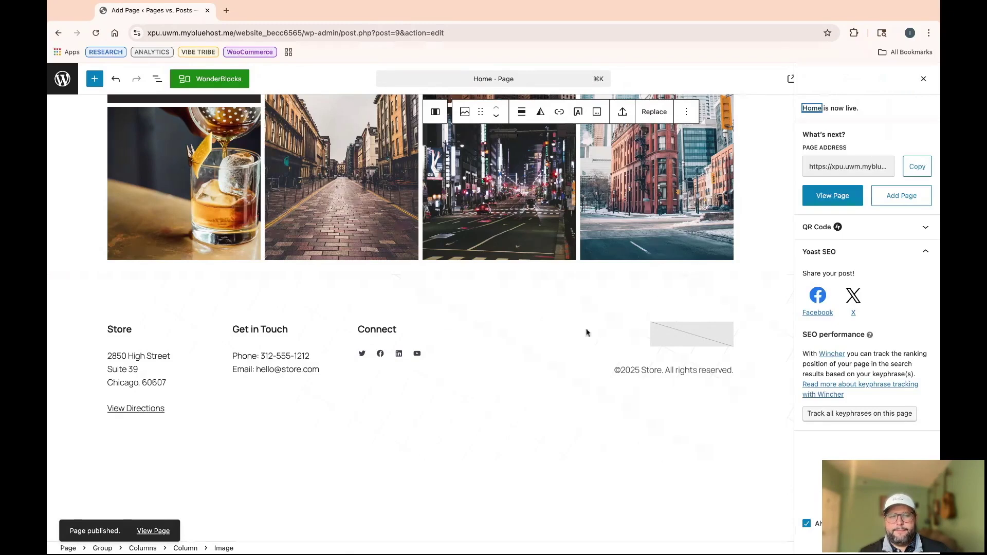
# View the published Home page on the live site from header to footer and return to the editor
pyautogui.click(166, 534)
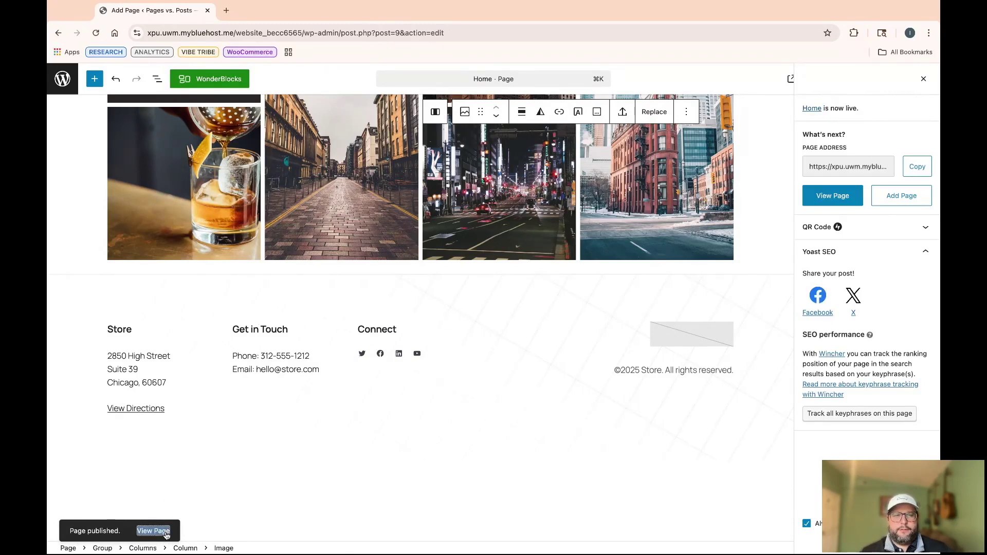
pyautogui.click(252, 14)
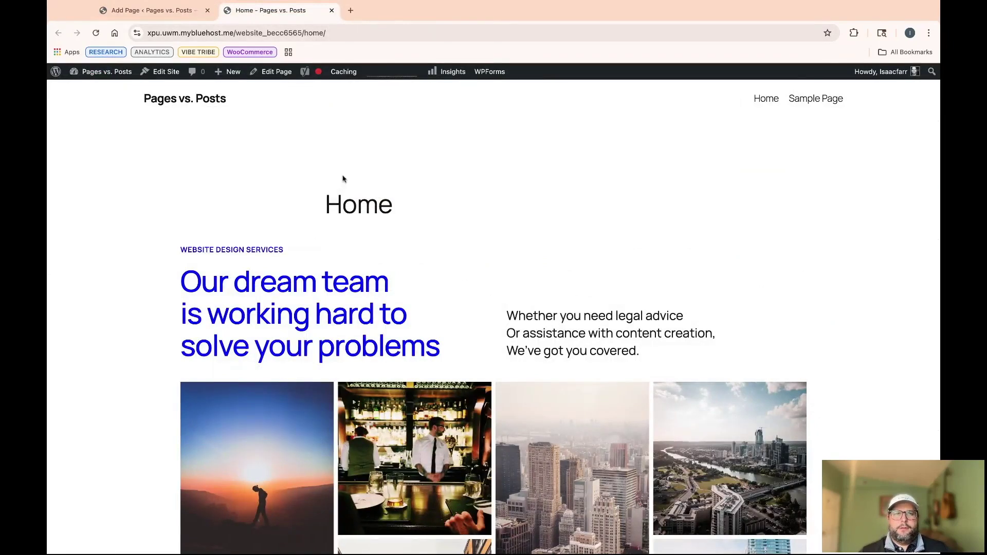
pyautogui.tripleClick(266, 100)
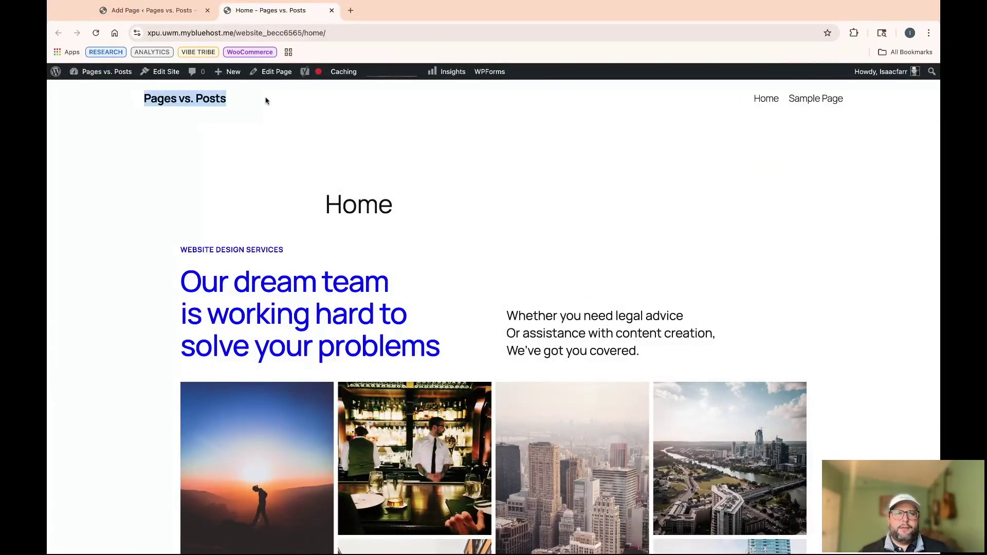
pyautogui.scroll(-2, 689, 203)
pyautogui.scroll(3, 719, 175)
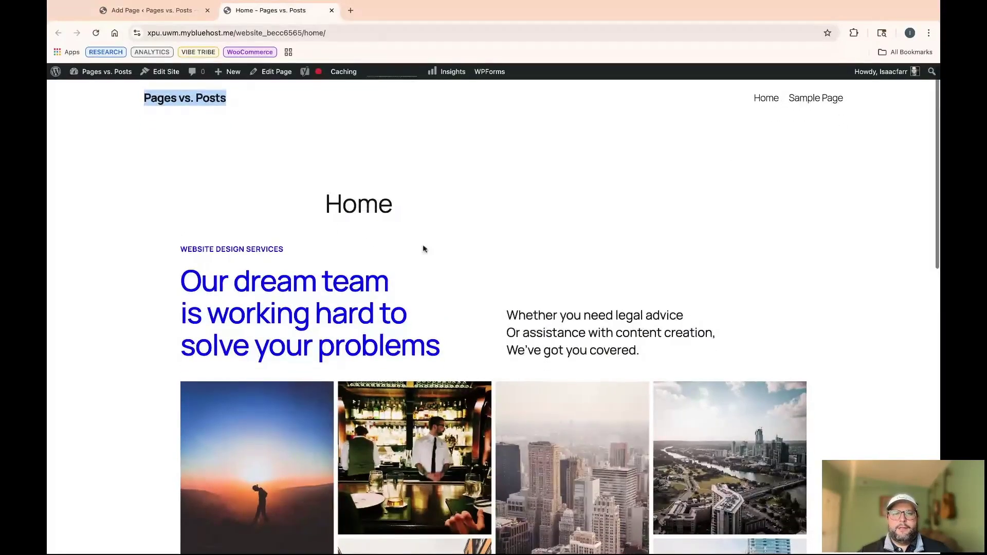
pyautogui.scroll(-15, 449, 261)
pyautogui.scroll(15, 449, 259)
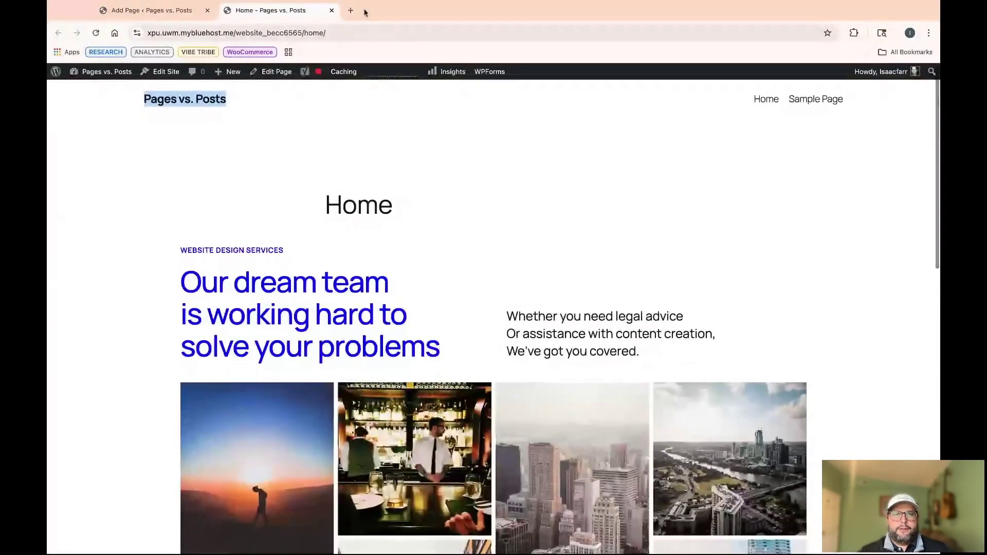
pyautogui.click(332, 12)
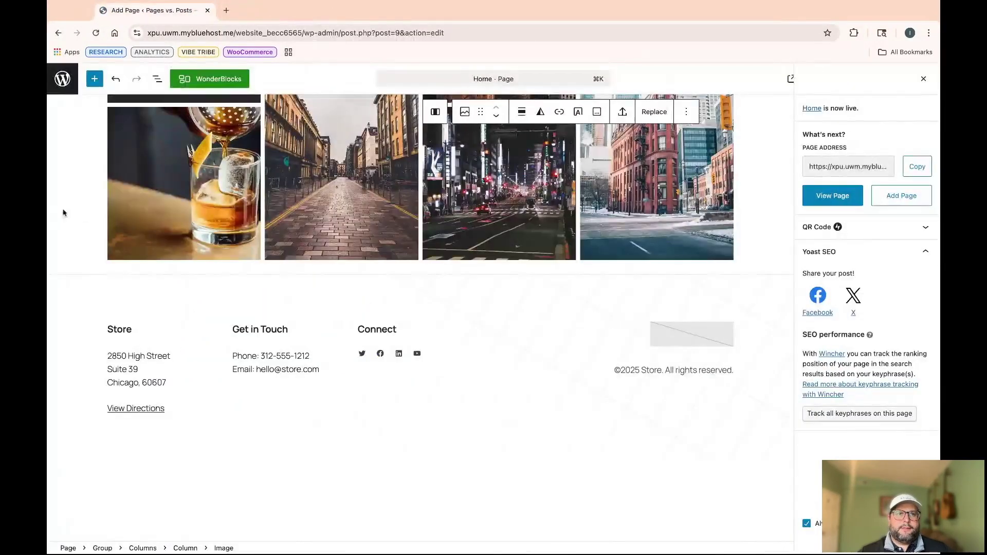
# Leave the page editor for the dashboard and start a new post titled "News of the day"
pyautogui.scroll(15, 73, 197)
pyautogui.click(68, 85)
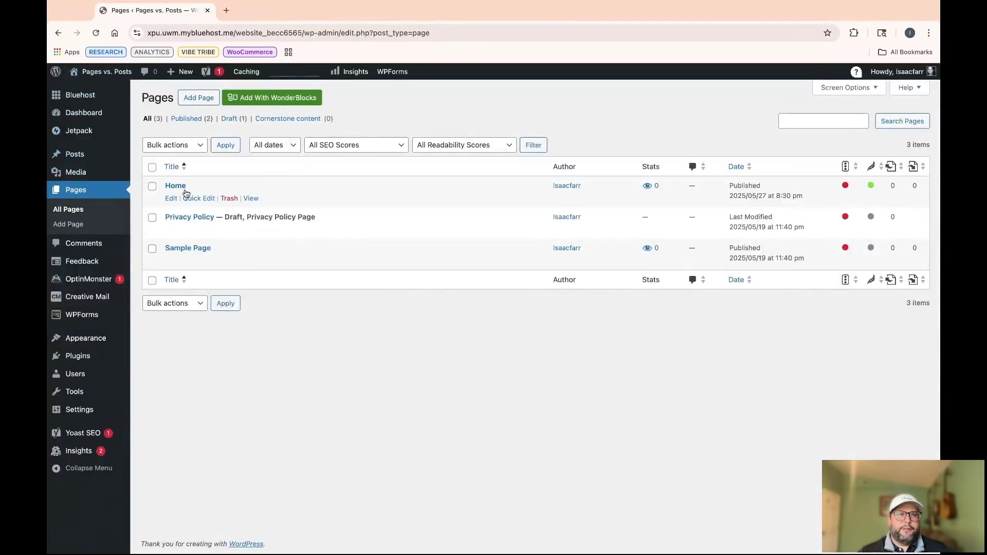
pyautogui.moveTo(97, 398)
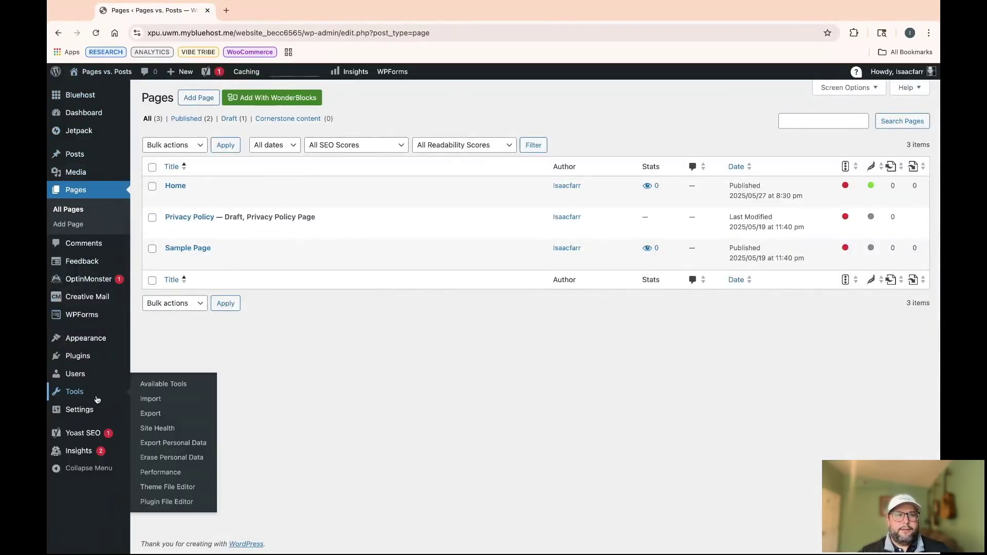
pyautogui.moveTo(82, 155)
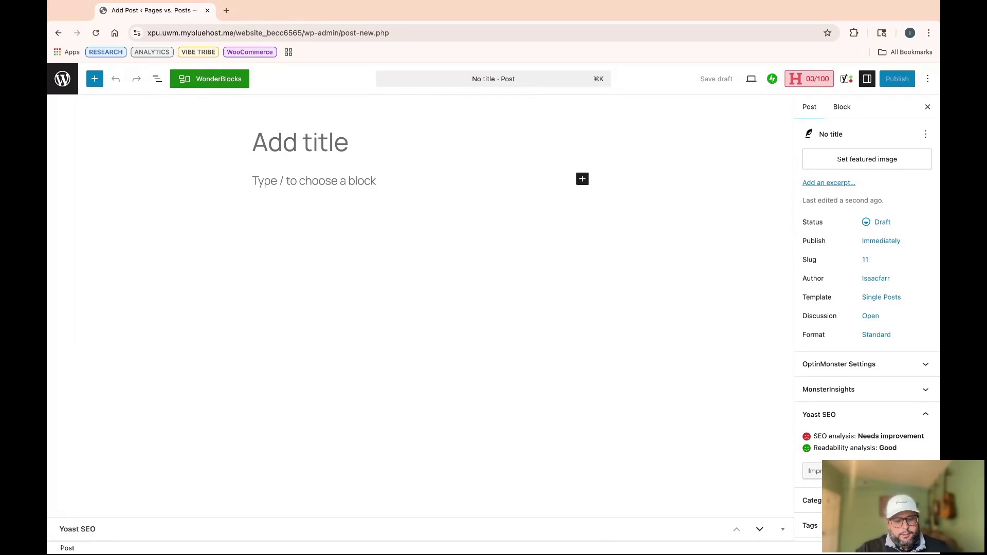
pyautogui.write('New')
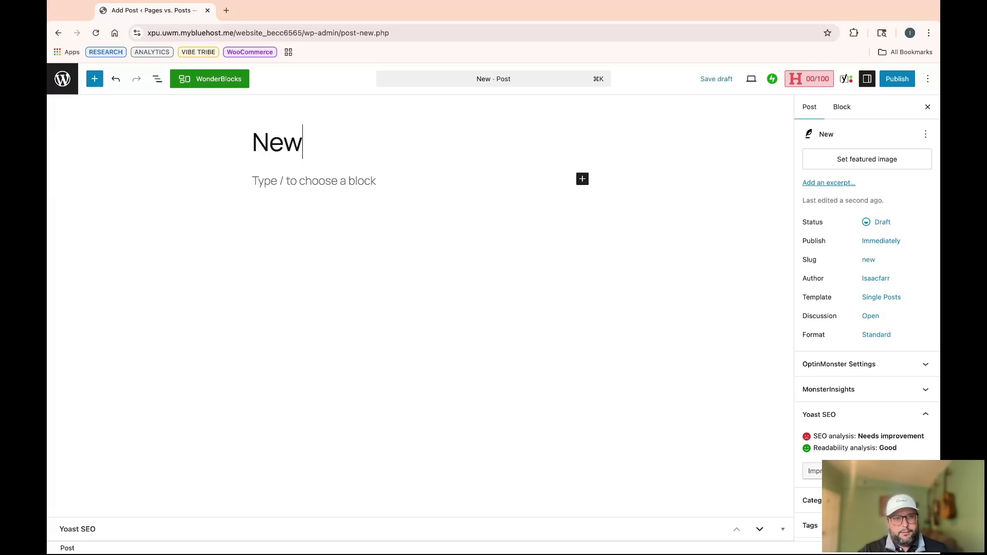
pyautogui.write('s of the ')
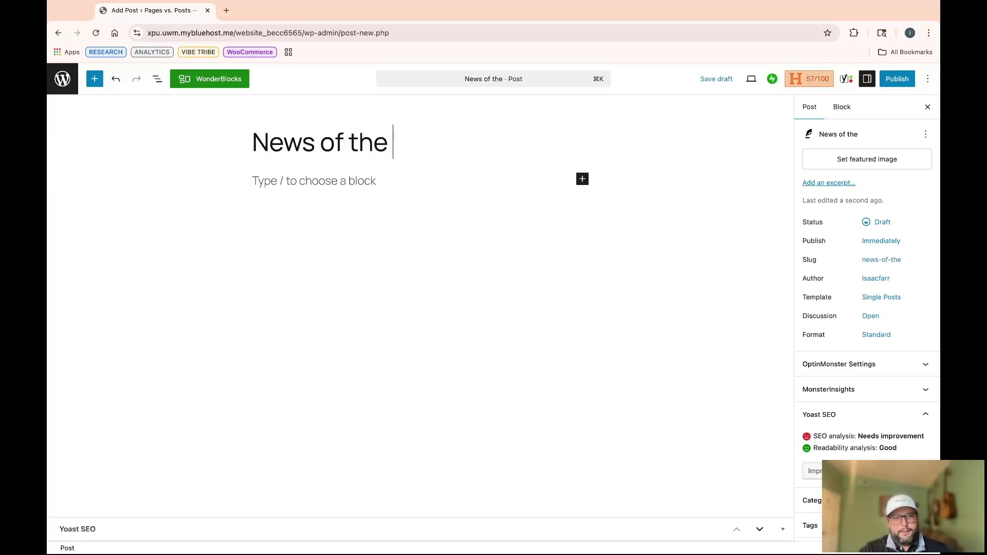
pyautogui.write('day')
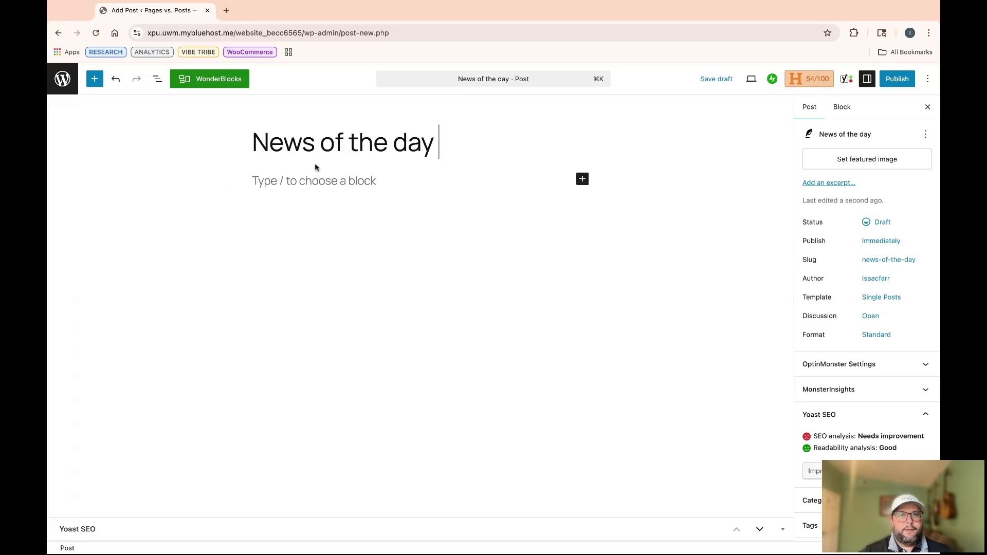
# Search WonderBlocks for "News" and insert the blog pattern with a large featured post beside a Recent Posts column
pyautogui.click(316, 174)
pyautogui.click(229, 80)
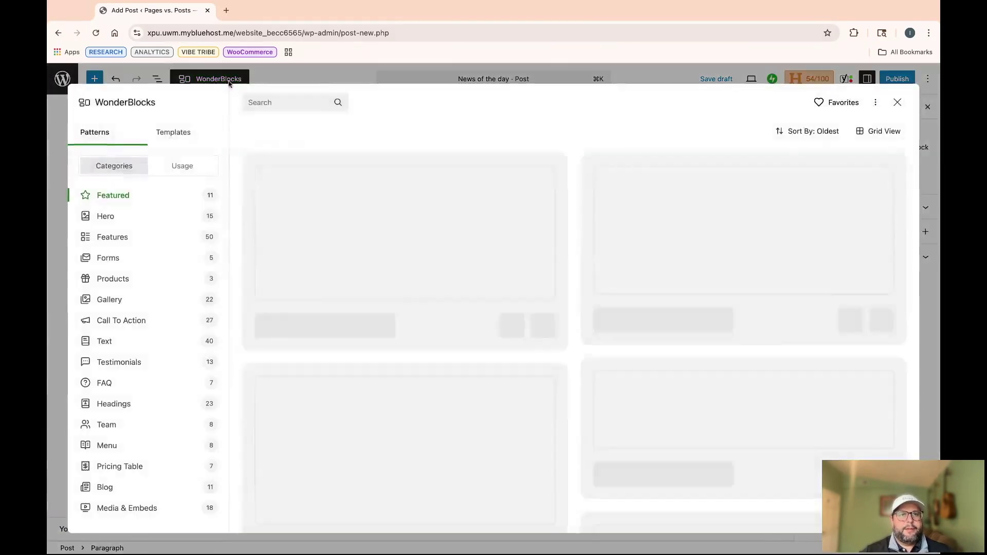
pyautogui.click(287, 103)
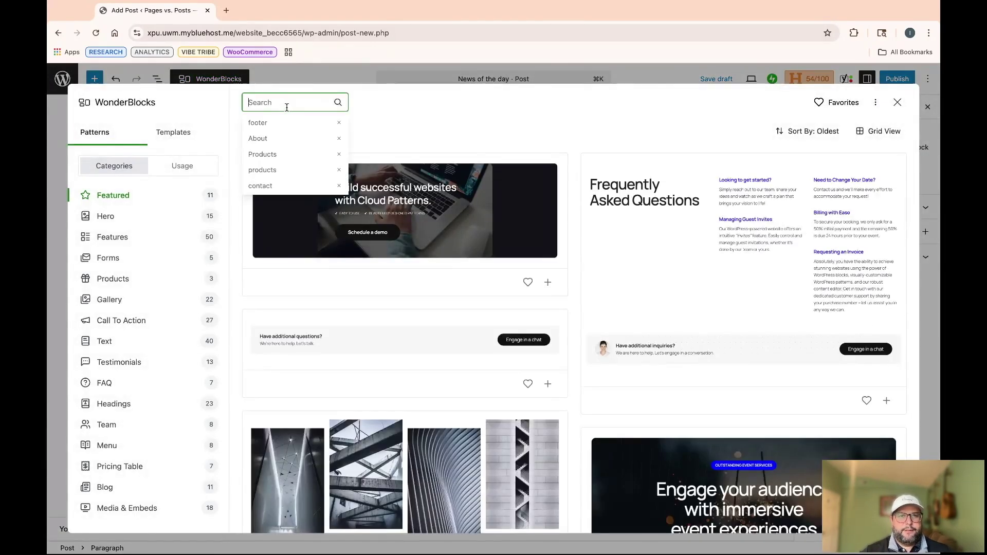
pyautogui.write('News')
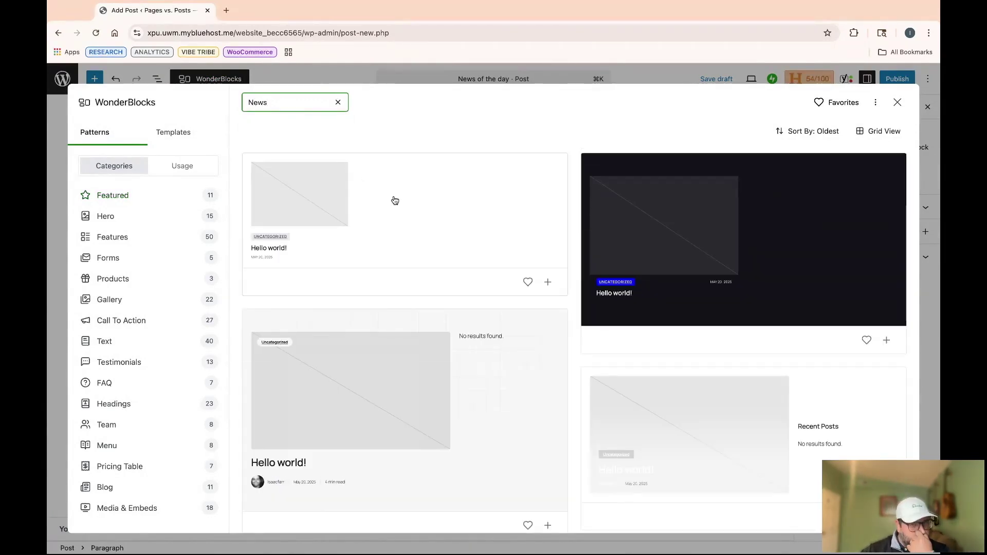
pyautogui.scroll(-10, 730, 257)
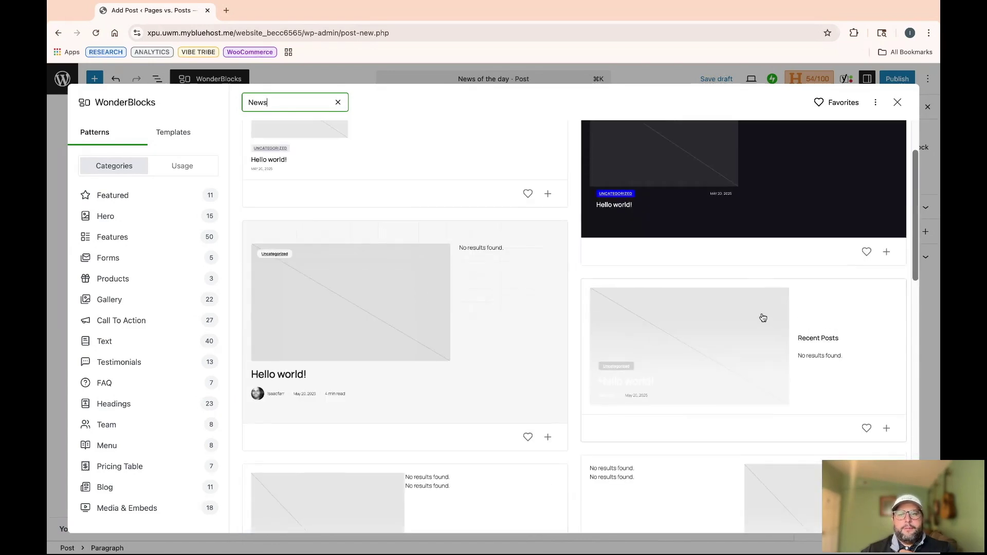
pyautogui.click(753, 309)
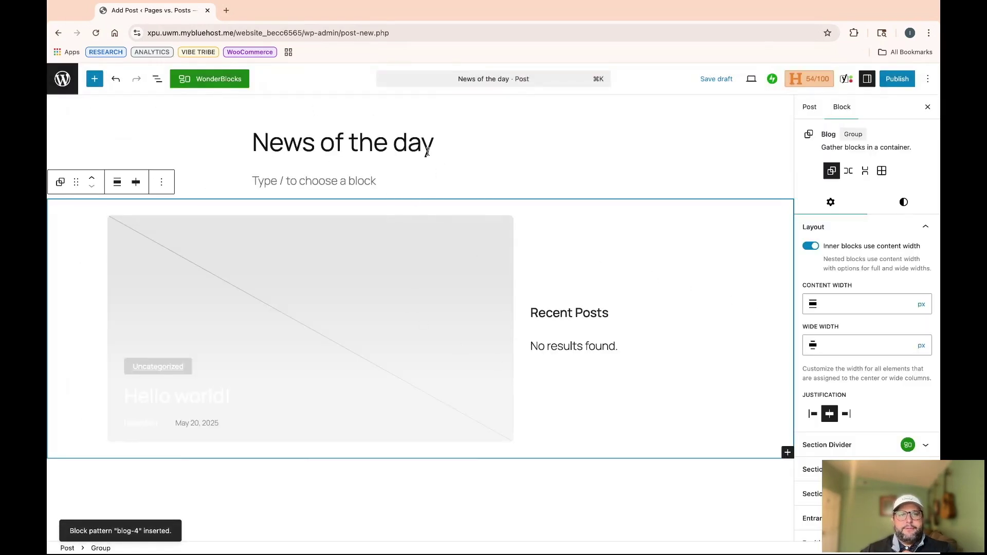
# Insert the WonderBlocks Hero pattern "Have a big day, filled with joy" with the blue brick wall photo above the blog section
pyautogui.click(355, 180)
pyautogui.click(209, 79)
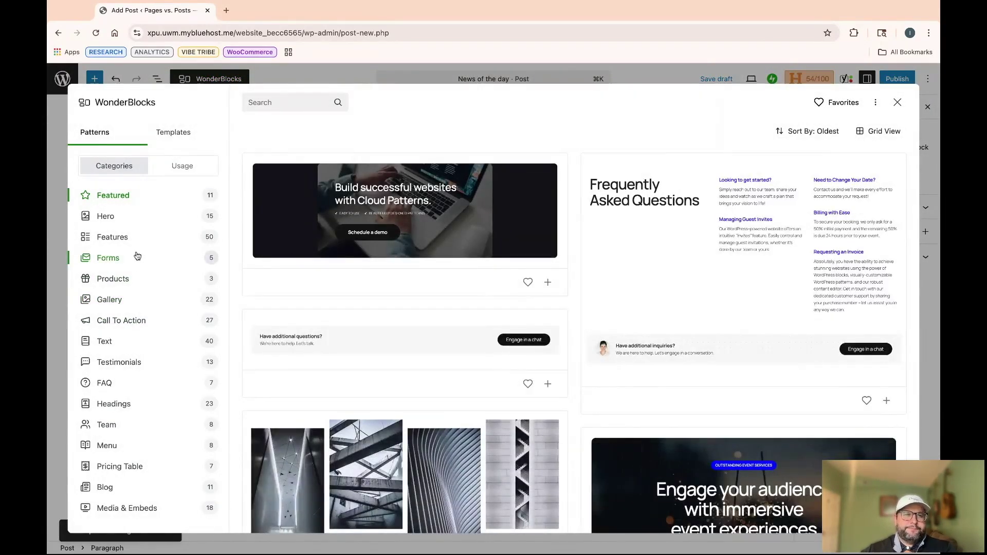
pyautogui.click(131, 222)
pyautogui.scroll(-4, 558, 260)
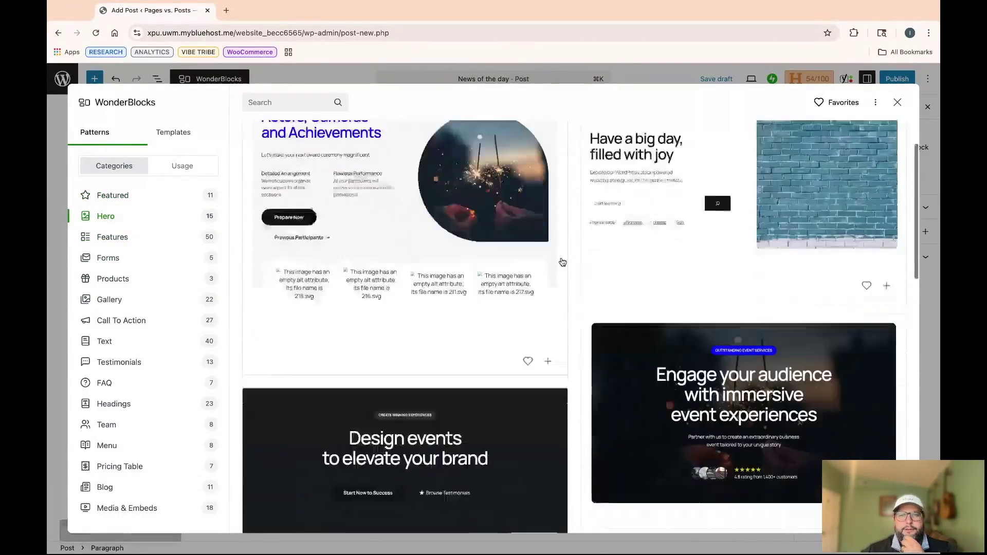
pyautogui.scroll(-3, 754, 249)
pyautogui.click(751, 169)
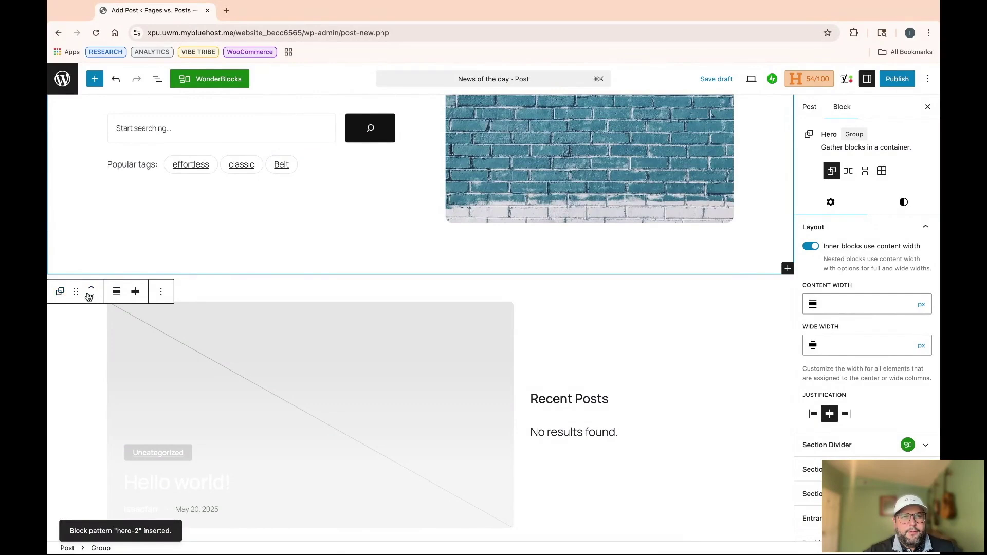
pyautogui.click(161, 291)
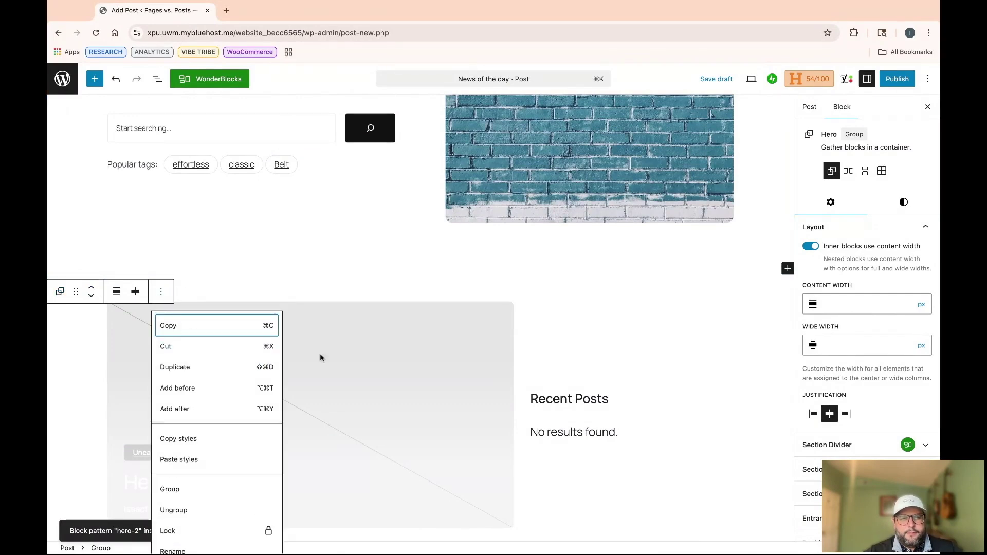
pyautogui.click(365, 384)
pyautogui.scroll(-4, 342, 379)
pyautogui.scroll(10, 341, 379)
pyautogui.scroll(-7, 378, 415)
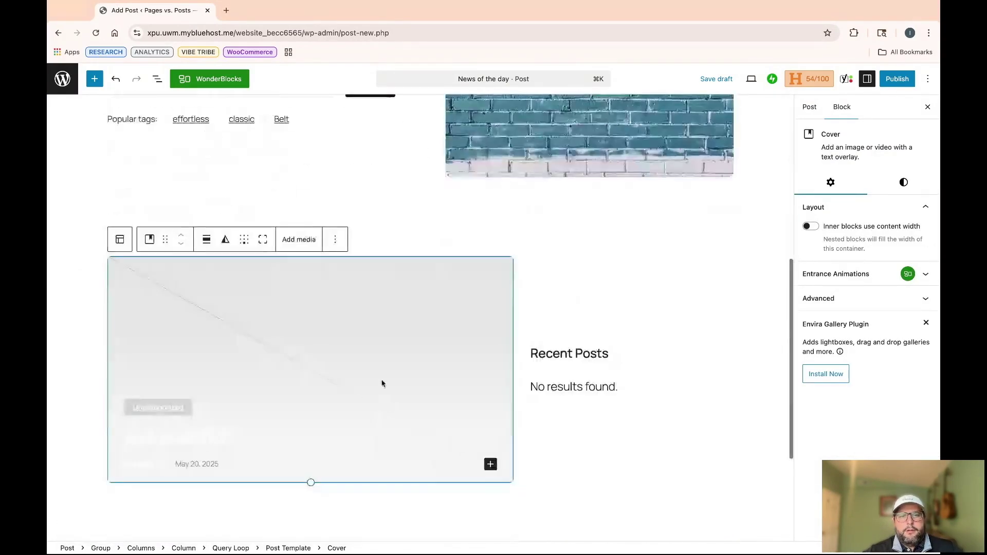
# Add a paragraph reading "Today's news this is lorem ipsum" below the blog section
pyautogui.scroll(-4, 323, 314)
pyautogui.click(324, 388)
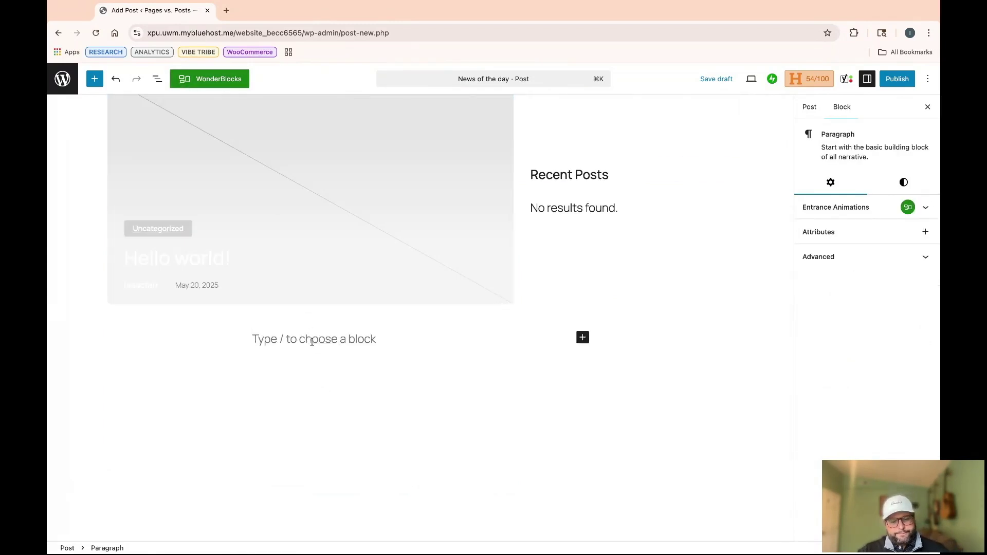
pyautogui.write("Today's news")
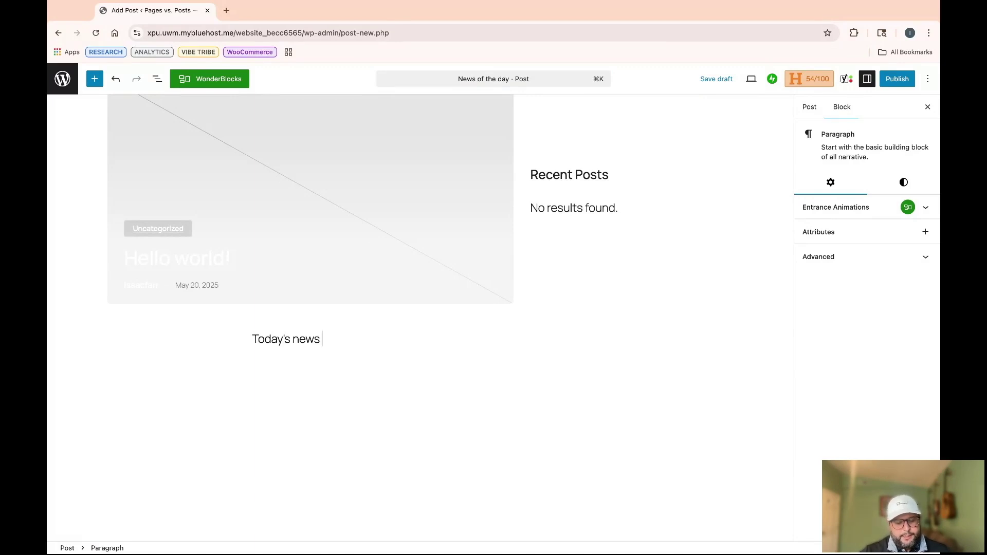
pyautogui.write('this is')
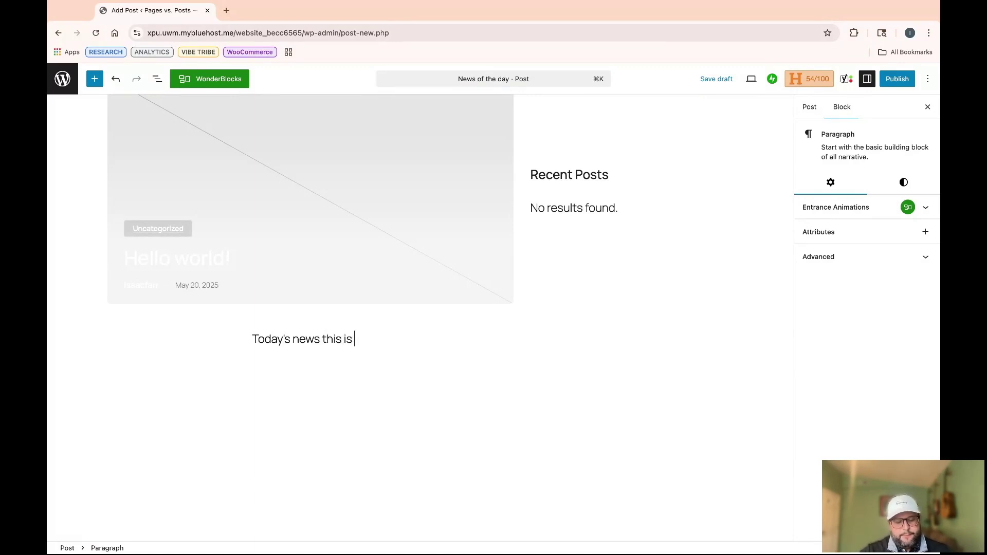
pyautogui.write(' lorem ips')
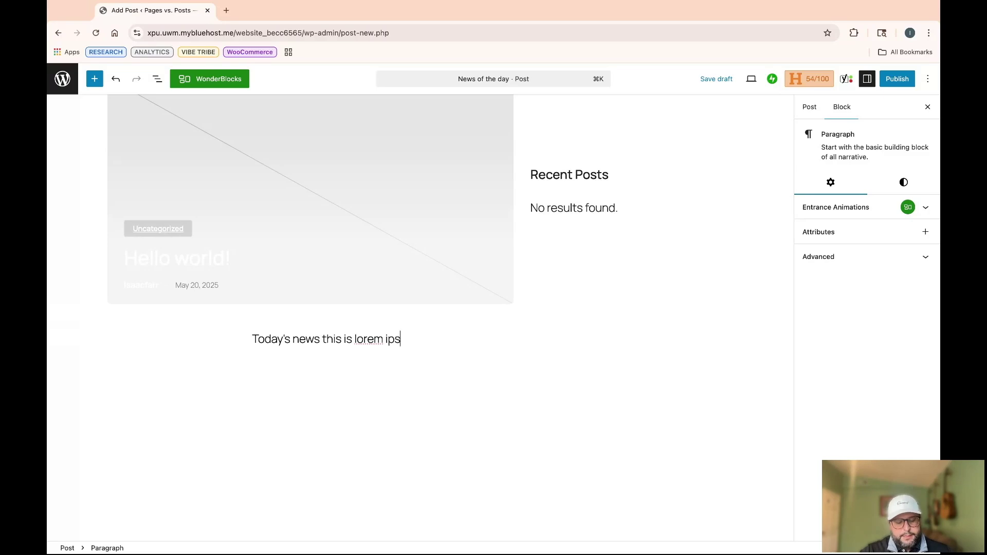
# Move the "Today's news" paragraph up so it sits between the hero and blog sections
pyautogui.scroll(5, 142, 306)
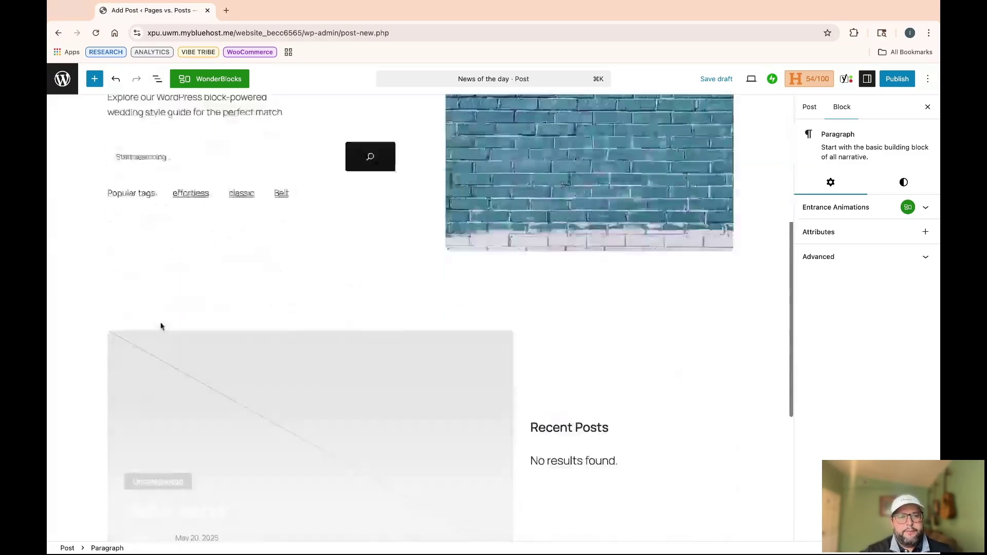
pyautogui.scroll(-2, 161, 326)
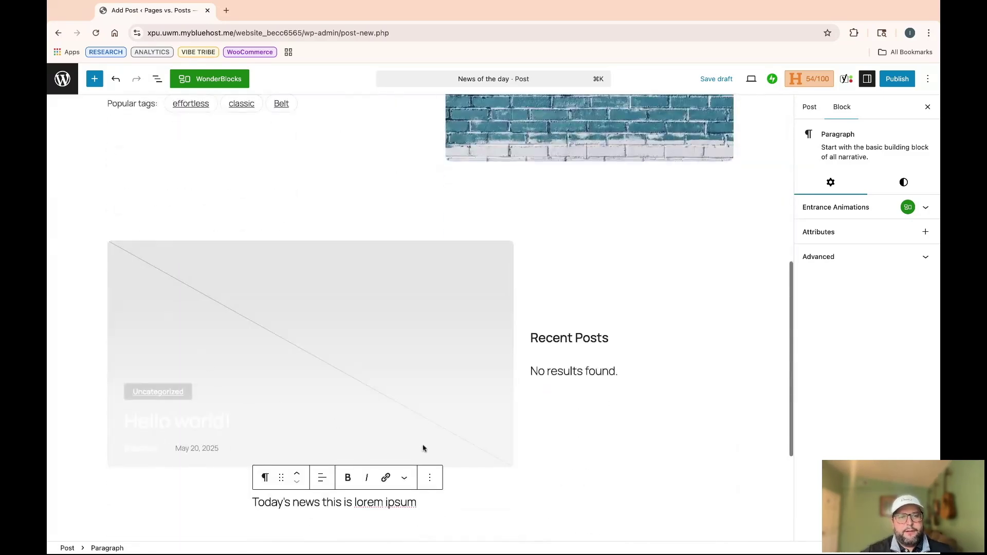
pyautogui.click(298, 474)
pyautogui.scroll(-4, 337, 439)
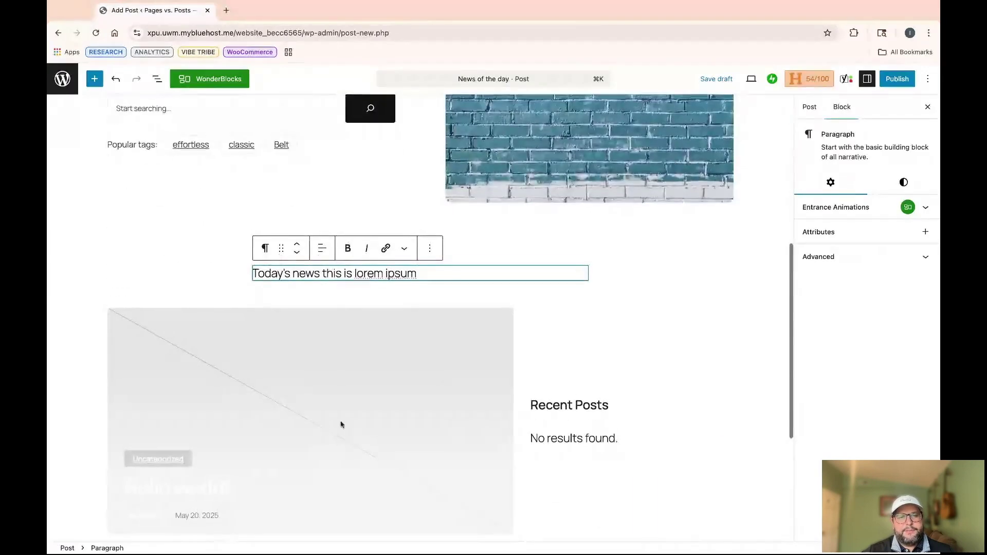
# Look over the post's upper part and the paragraph block's advanced settings for HTML anchor and CSS classes
pyautogui.scroll(5, 288, 252)
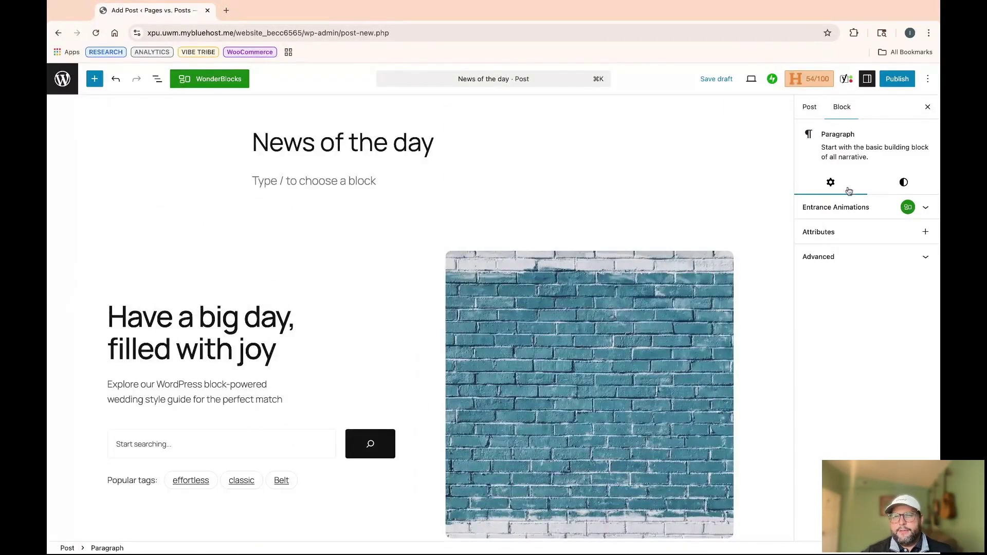
pyautogui.click(859, 256)
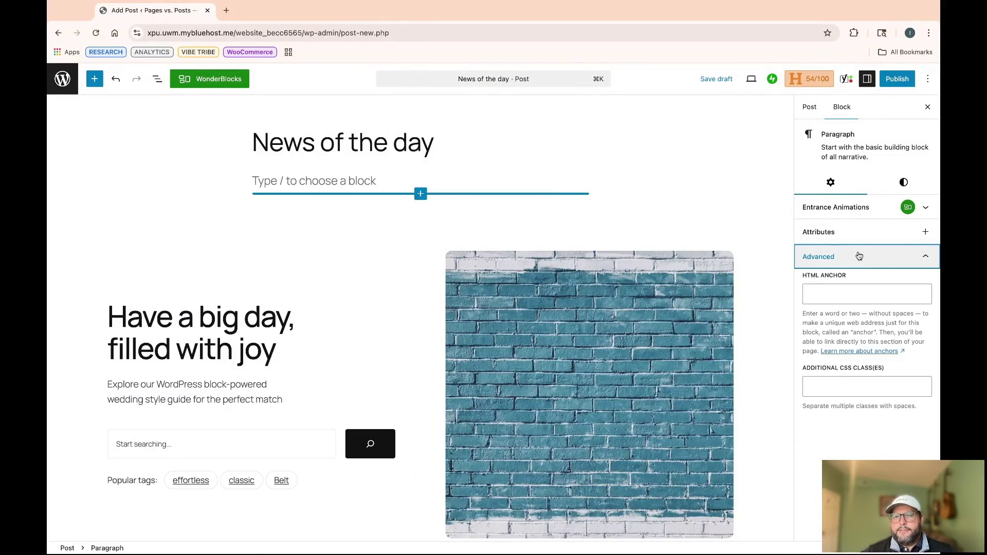
pyautogui.click(859, 256)
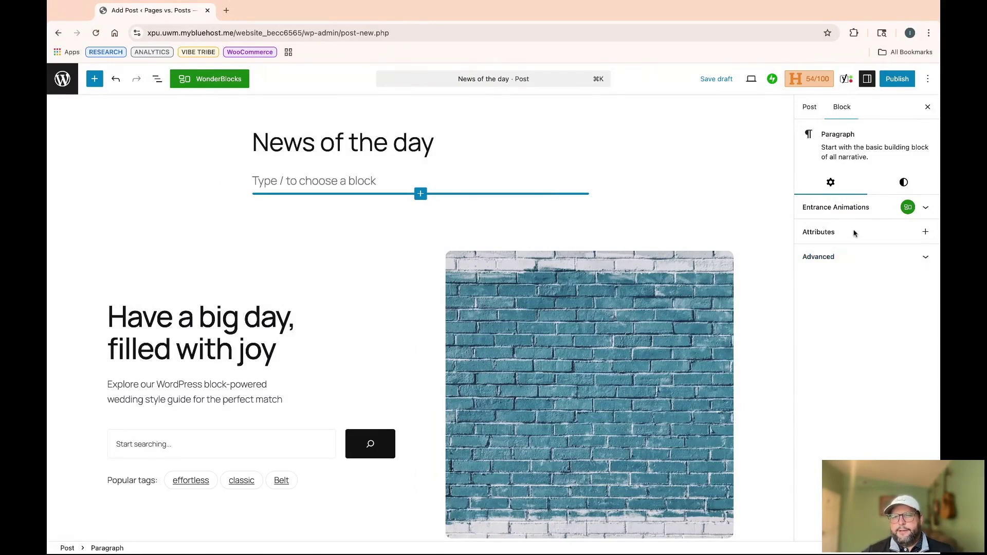
# Publish the "News of the day" post immediately with public visibility
pyautogui.click(896, 79)
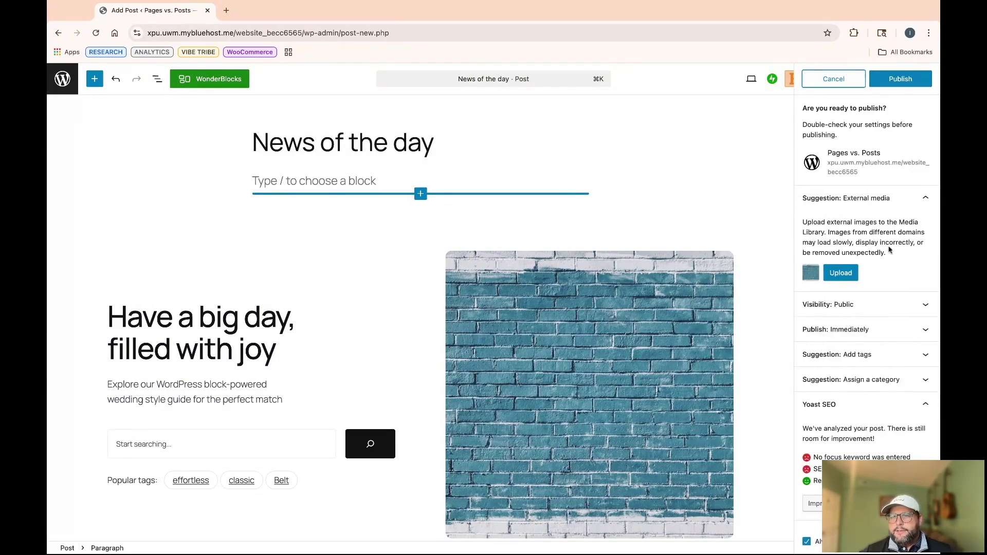
pyautogui.click(907, 85)
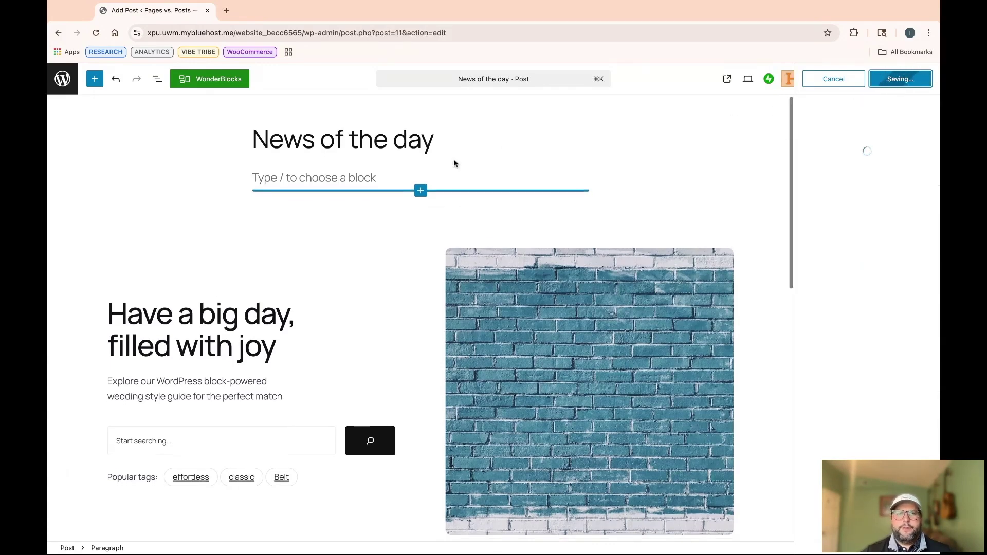
pyautogui.click(169, 532)
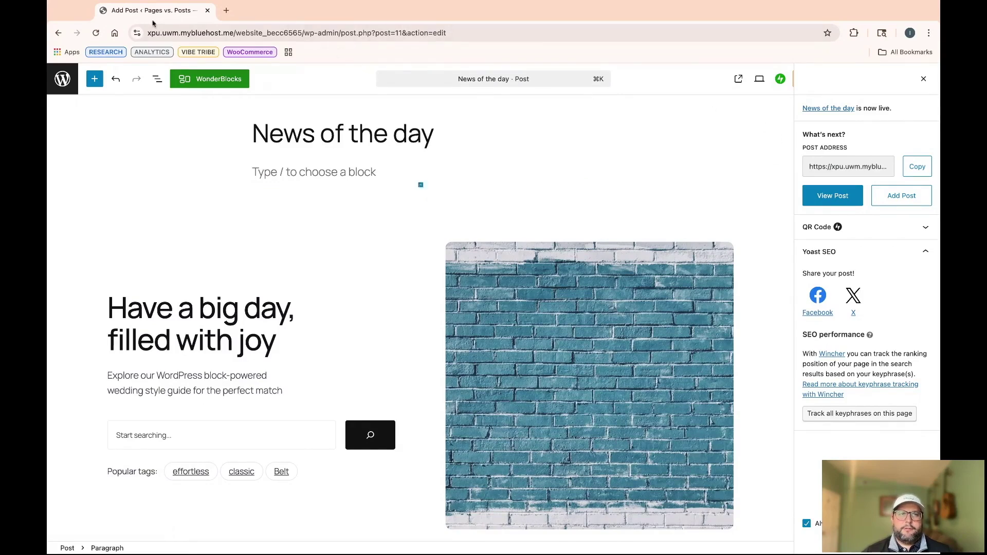
# Return to the list of all posts and view the published "News of the day" post on the site
pyautogui.click(63, 79)
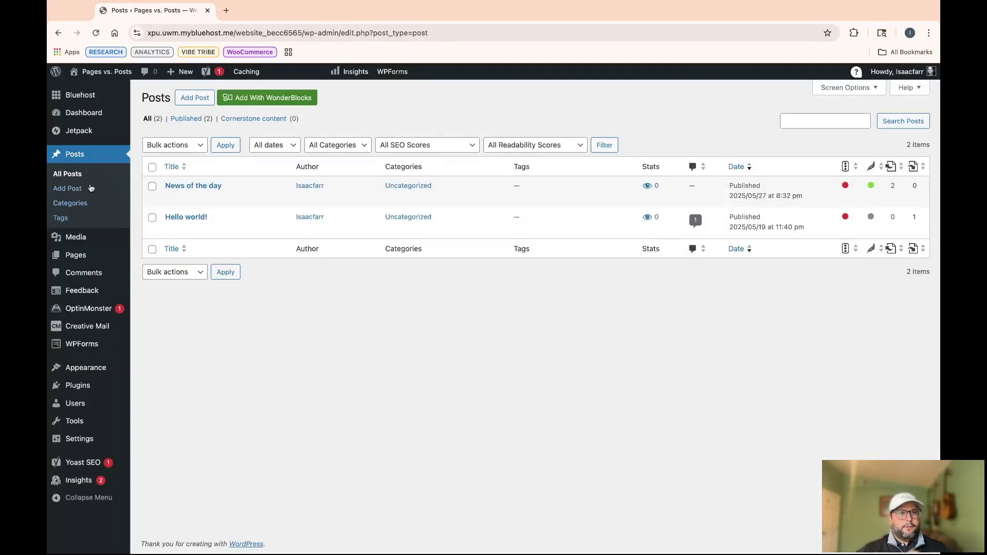
pyautogui.click(191, 188)
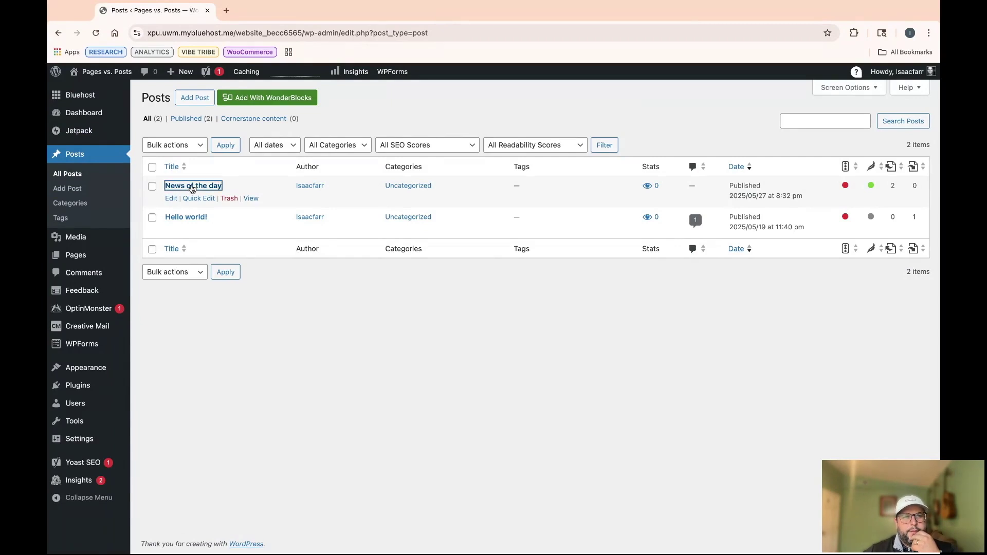
pyautogui.click(257, 201)
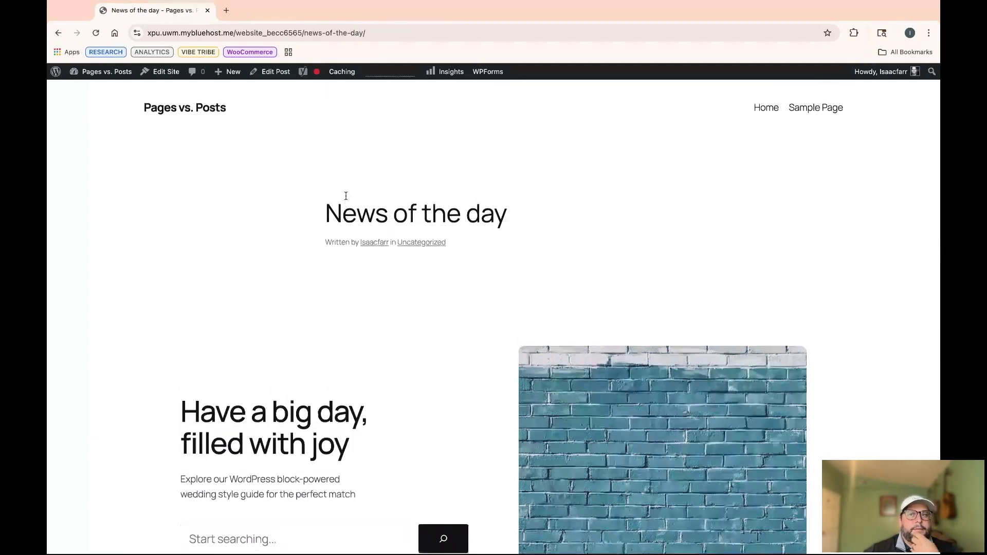
# Look through the live post from the hero section down to the comments, More Posts list and footer
pyautogui.scroll(-9, 344, 205)
pyautogui.scroll(-20, 344, 210)
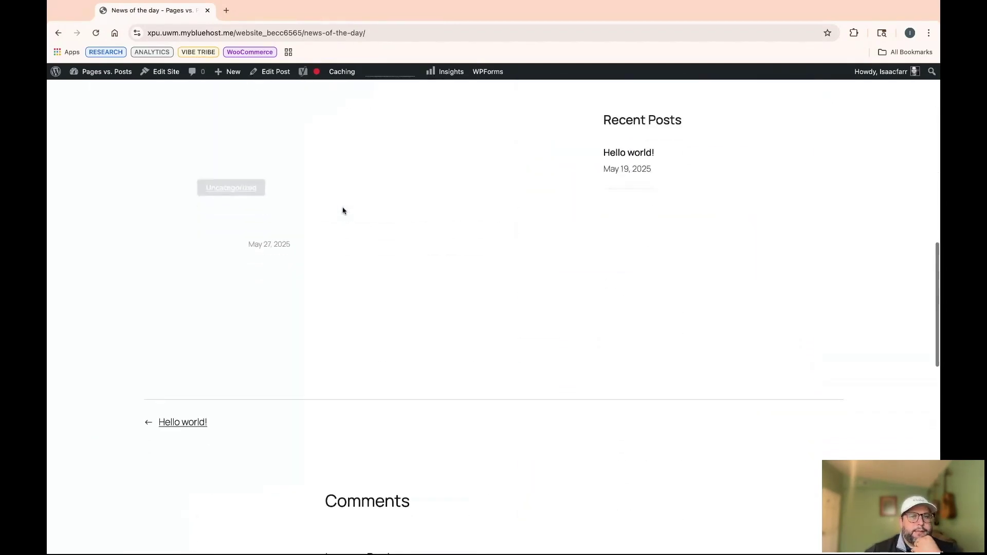
pyautogui.scroll(6, 319, 214)
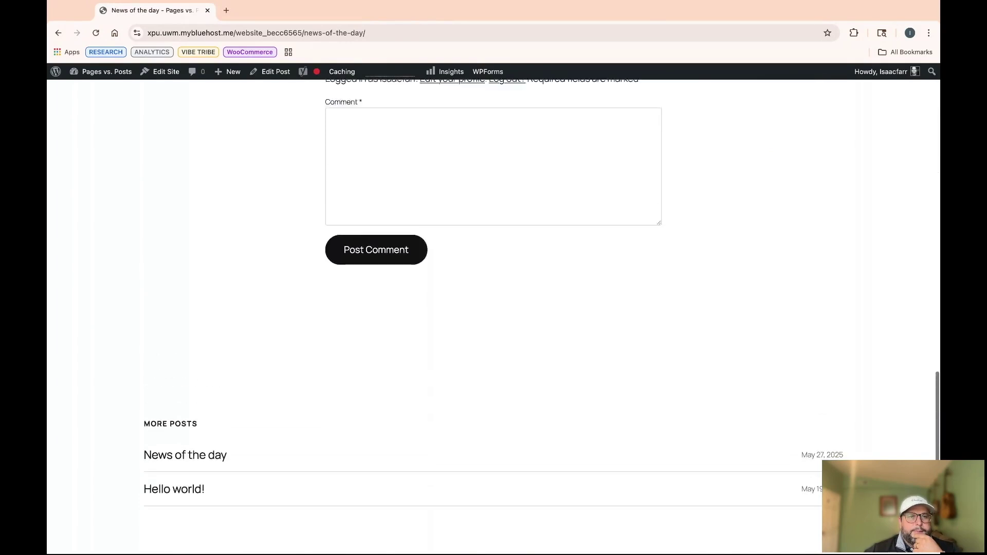
pyautogui.scroll(-5, 283, 212)
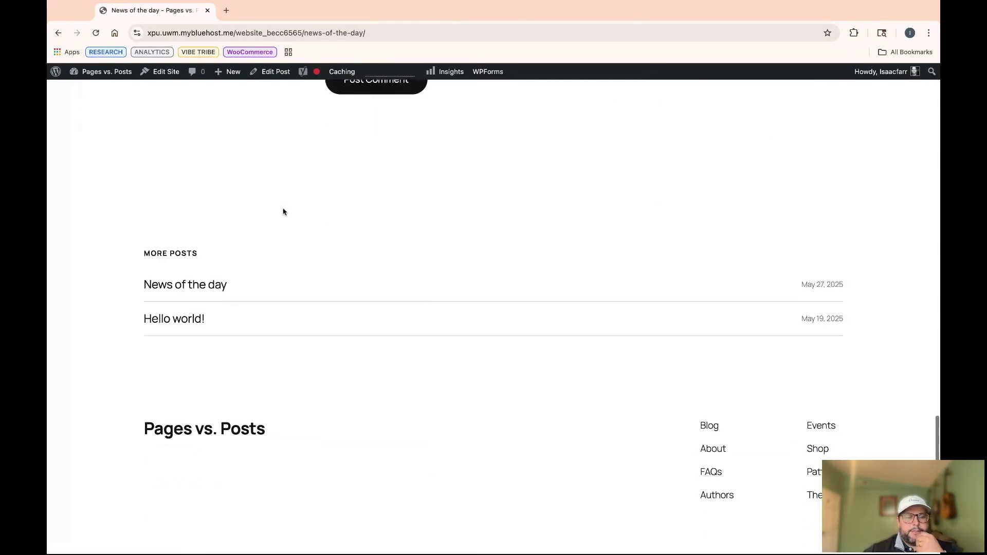
pyautogui.scroll(-2, 284, 211)
pyautogui.scroll(12, 284, 212)
pyautogui.scroll(10, 238, 187)
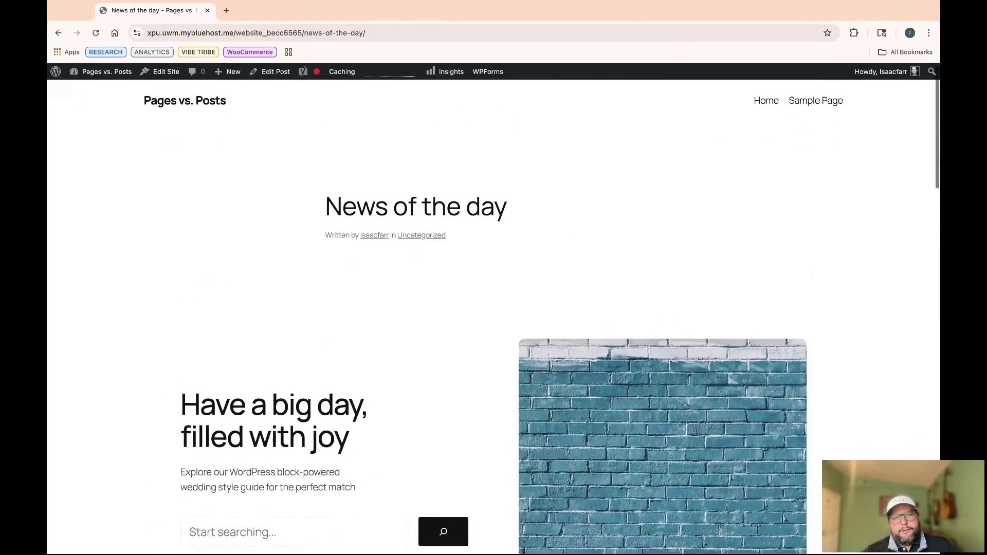
# Go back to the posts list and reopen "News of the day" in the editor, checking its content and post settings
pyautogui.hotkey('alt', 'Left')
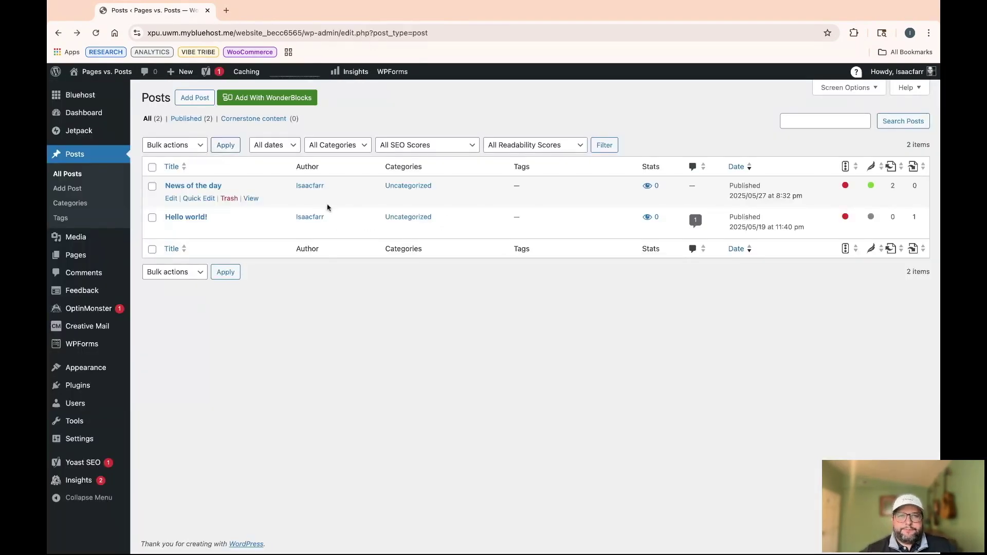
pyautogui.click(199, 187)
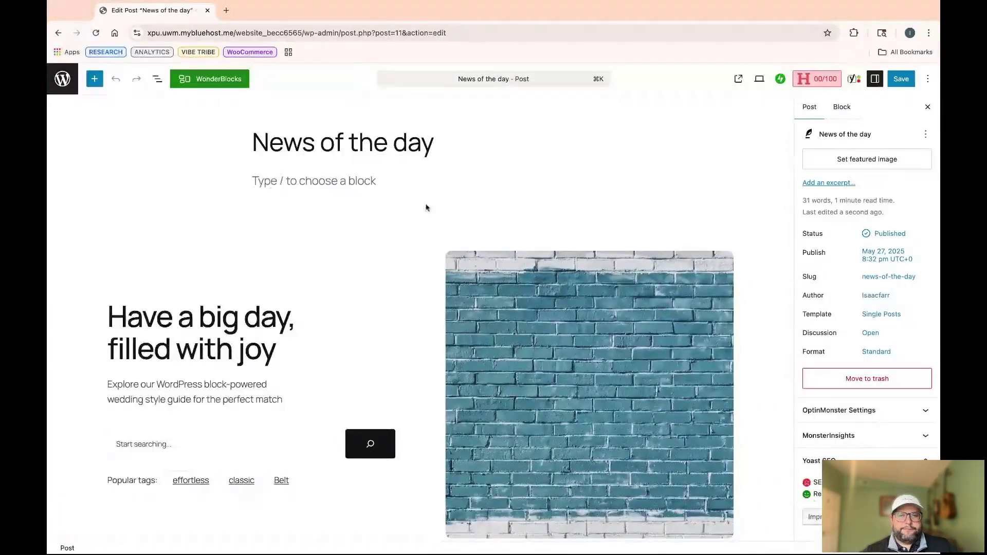
pyautogui.scroll(-3, 381, 199)
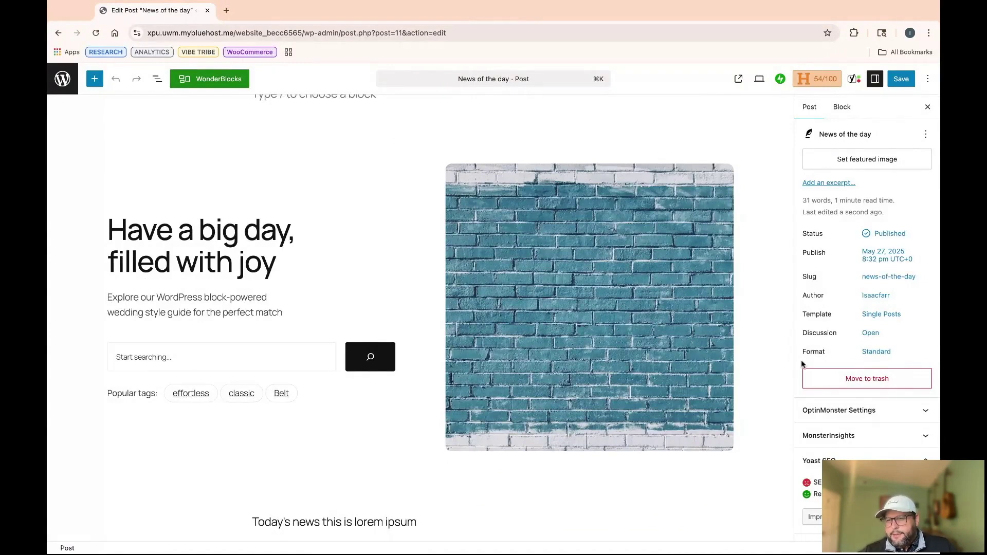
pyautogui.scroll(-2, 867, 327)
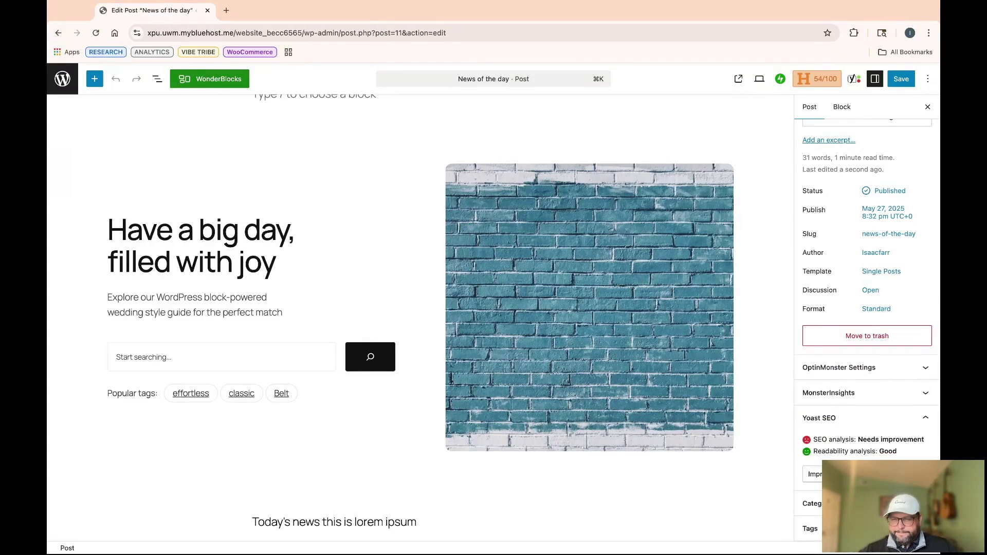
# Open the post's Yoast SEO settings and examine the focus keyphrase, SEO analysis, readability, and search and social appearance options
pyautogui.click(812, 474)
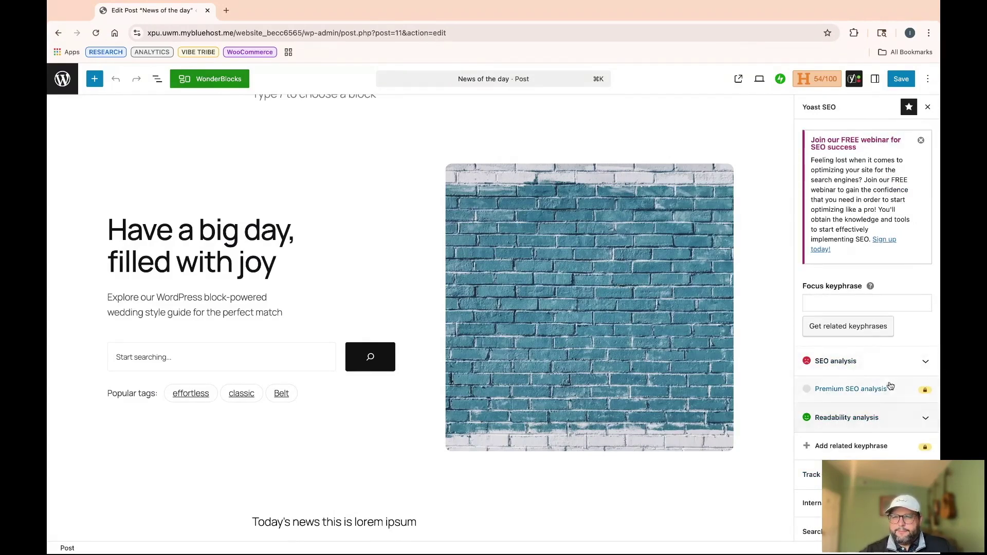
pyautogui.click(888, 364)
pyautogui.click(890, 364)
pyautogui.click(890, 365)
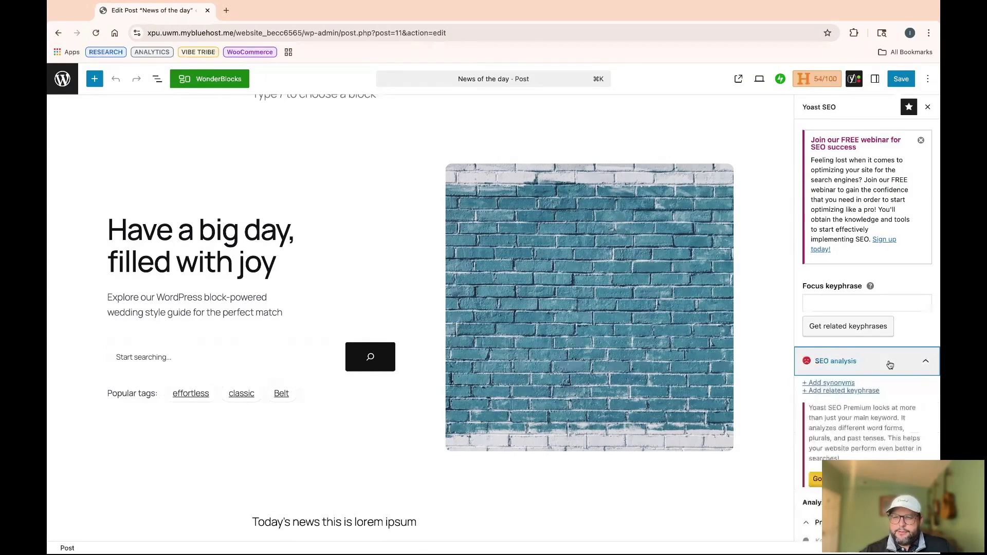
pyautogui.click(890, 364)
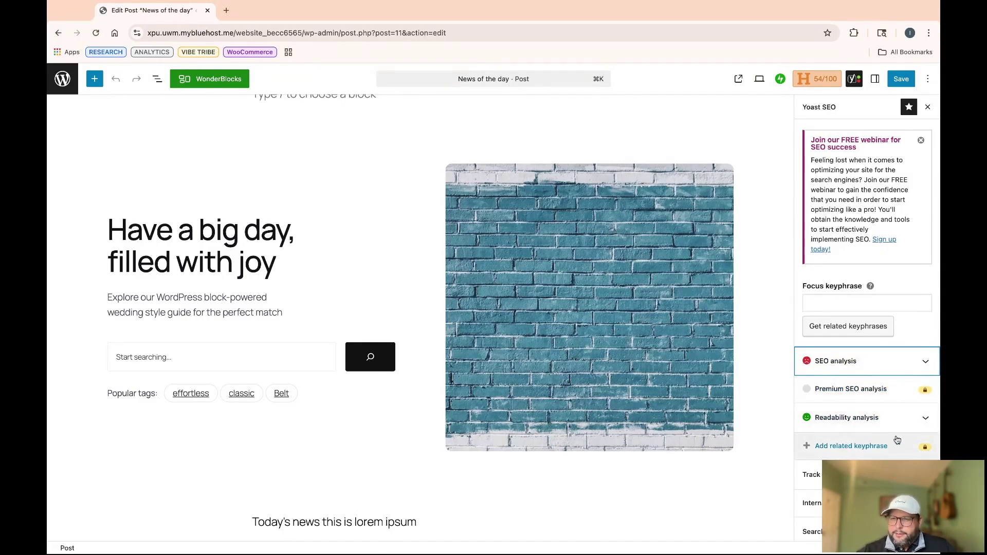
pyautogui.scroll(-5, 867, 324)
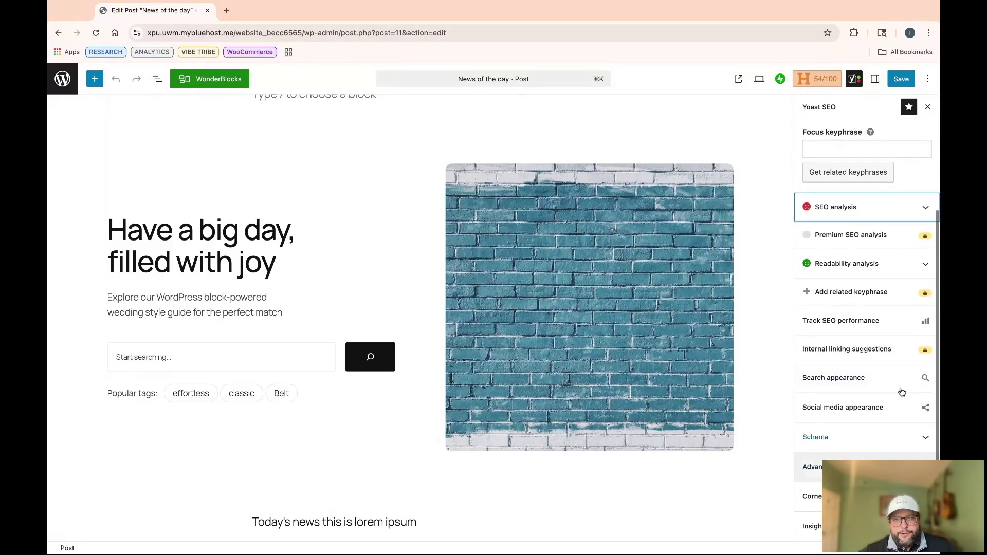
pyautogui.scroll(5, 886, 312)
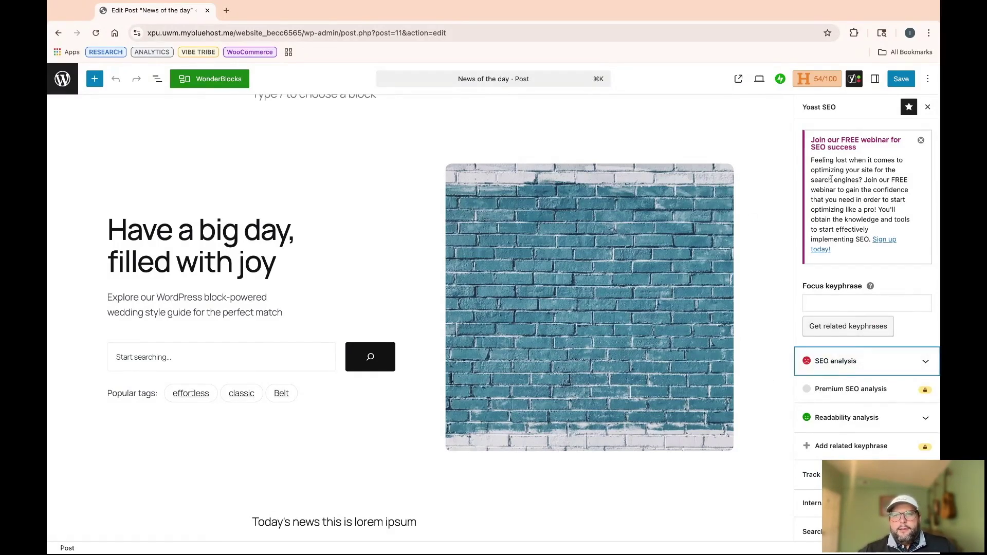
# Save the "News of the day" post
pyautogui.click(901, 79)
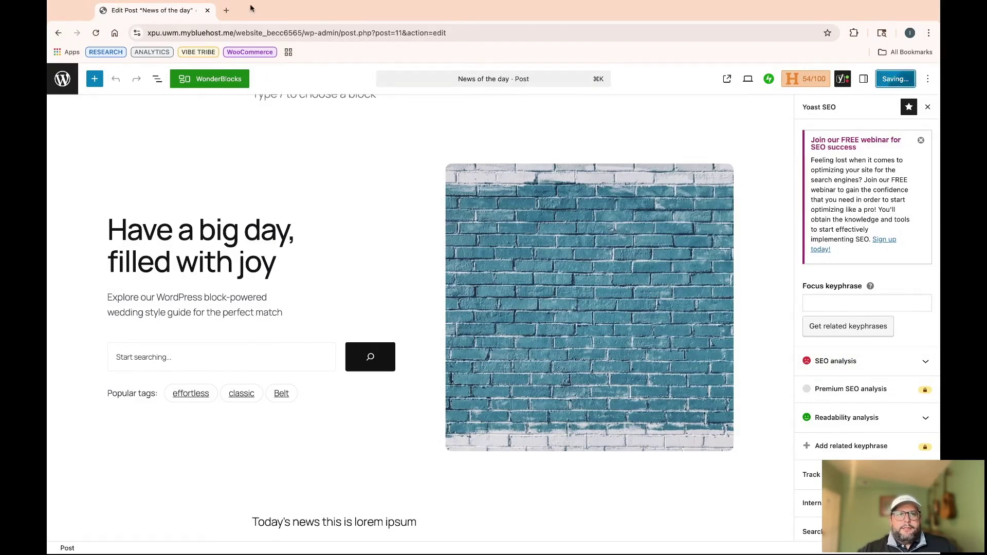